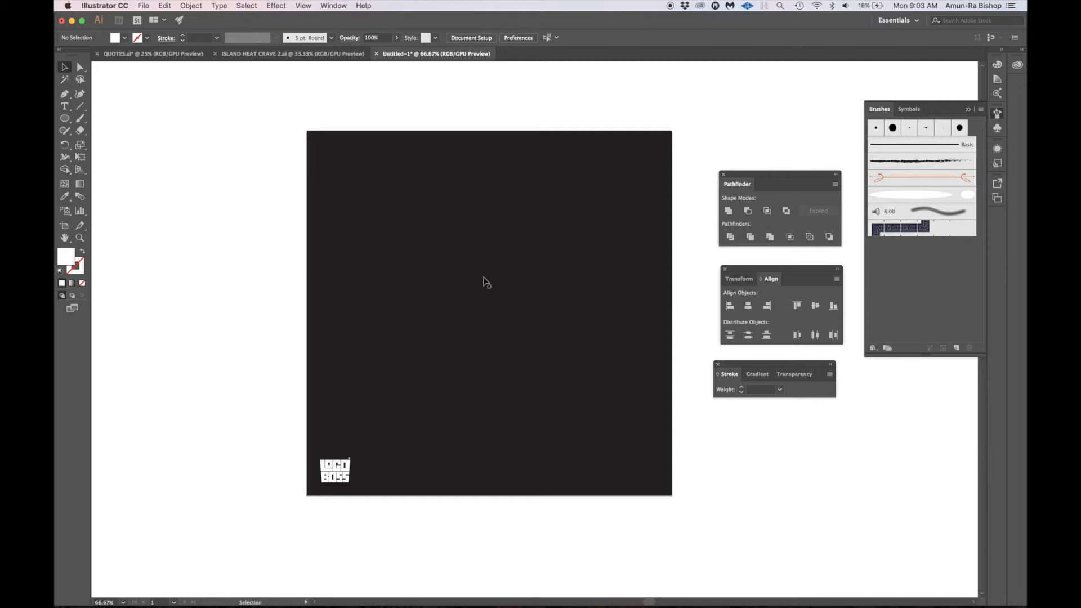
# - Draw a white circle about 190 px wide near the artboard's centre and place an overlapping copy directly to its right
pyautogui.press('l')
pyautogui.moveTo(415, 289); pyautogui.dragTo(479, 354)
pyautogui.press('v')
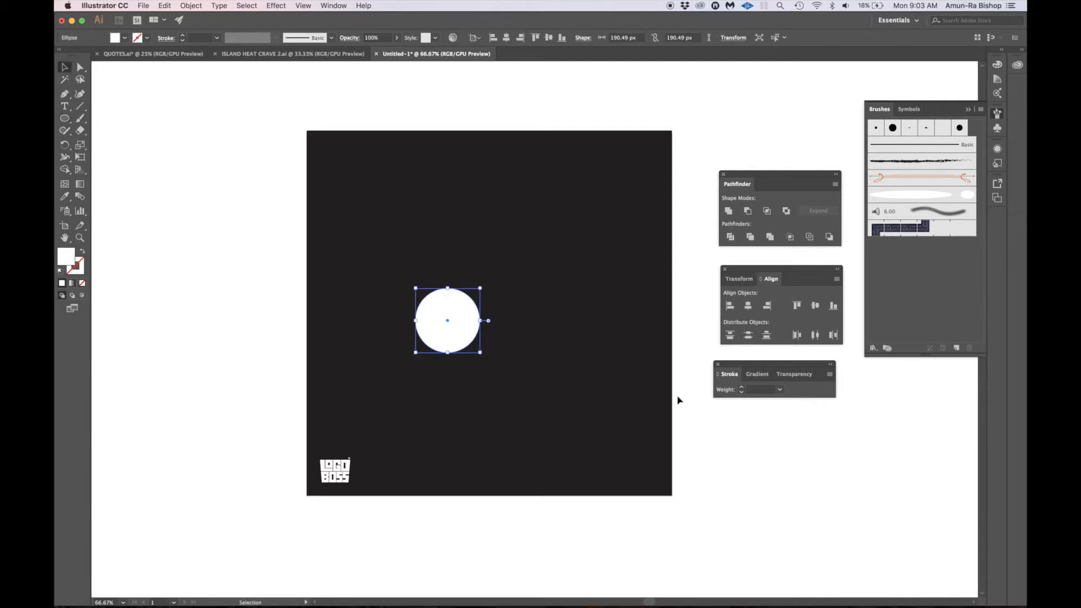
pyautogui.click(707, 403)
pyautogui.click(461, 321)
pyautogui.moveTo(459, 318); pyautogui.dragTo(504, 321)
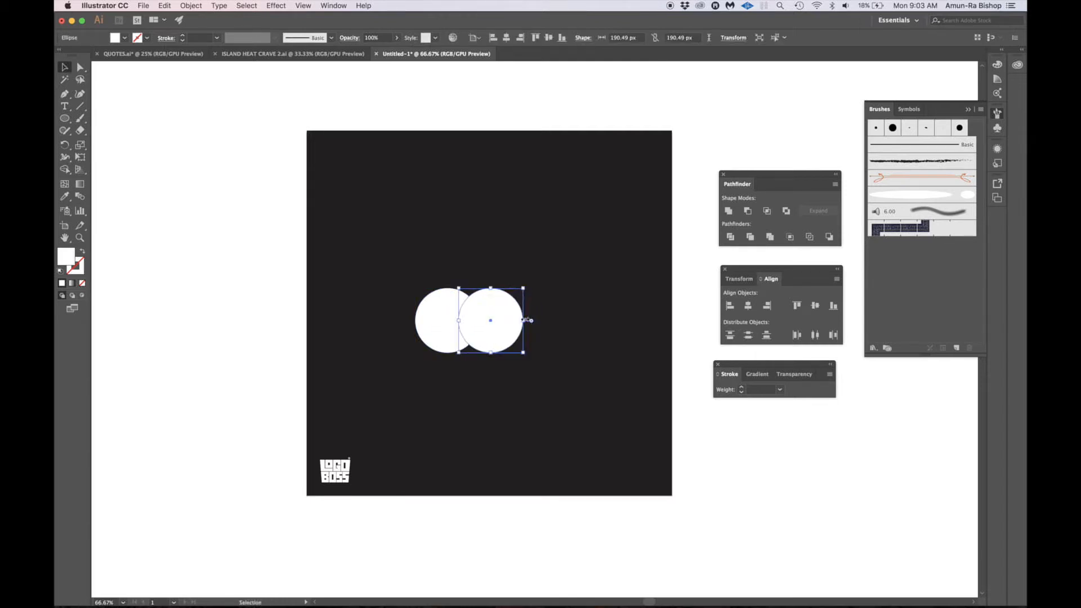
# - Combine the two overlapping circles into a live compound shape with the Unite shape mode
pyautogui.click(681, 297)
pyautogui.click(441, 314)
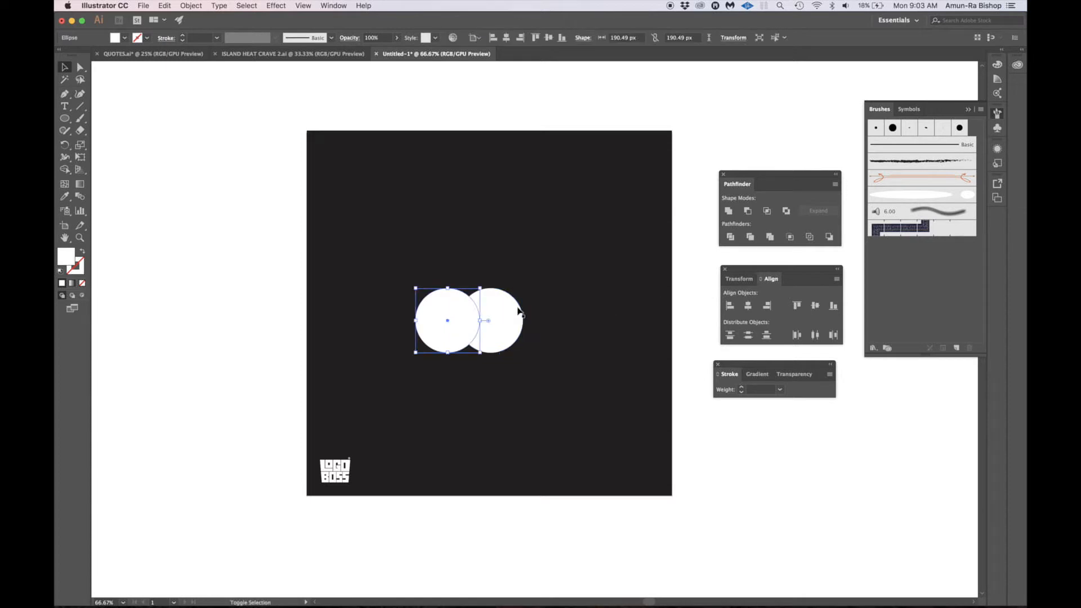
pyautogui.keyDown('shift'); pyautogui.click(519, 314); pyautogui.keyUp('shift')
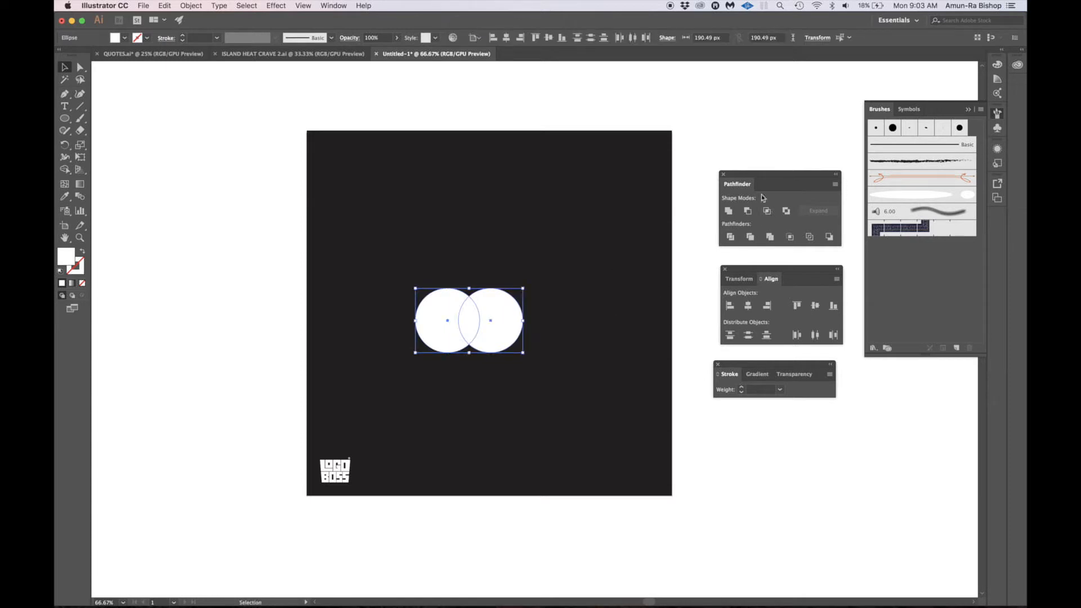
pyautogui.keyDown('alt'); pyautogui.click(730, 213); pyautogui.keyUp('alt')
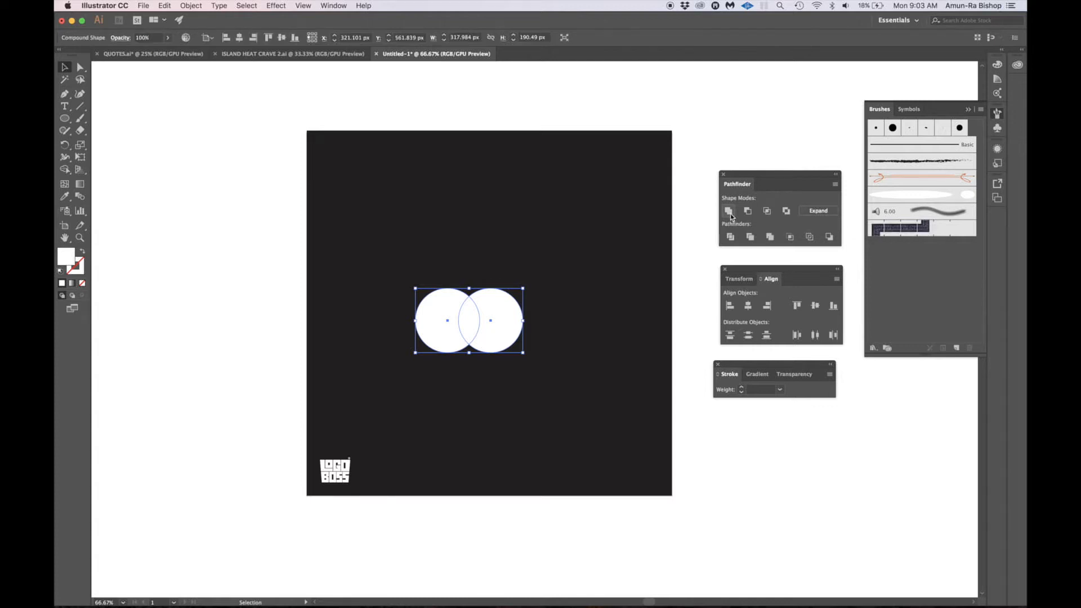
# - Isolate the two-circle compound shape and nudge its right circle sideways so it overlaps slightly more of the left one
pyautogui.doubleClick(491, 346)
pyautogui.hotkey('shift', 'Right')
pyautogui.hotkey('shift', 'Right')
pyautogui.hotkey('shift', 'Right')
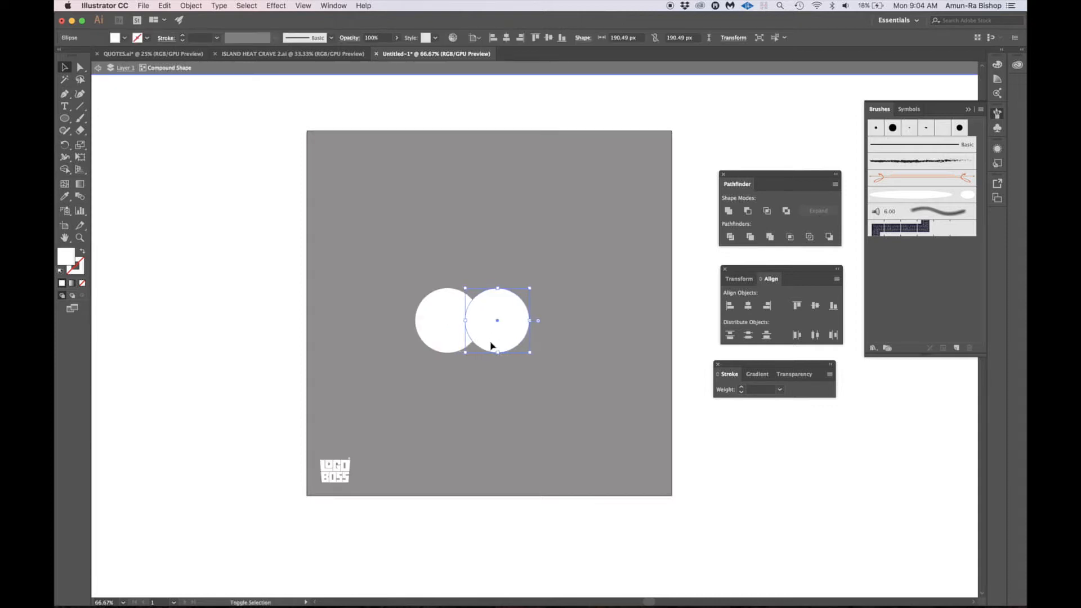
pyautogui.hotkey('shift', 'Left')
pyautogui.hotkey('shift', 'Left')
pyautogui.hotkey('shift', 'Left')
pyautogui.hotkey('shift', 'Left')
pyautogui.hotkey('shift', 'Left')
pyautogui.hotkey('shift', 'Left')
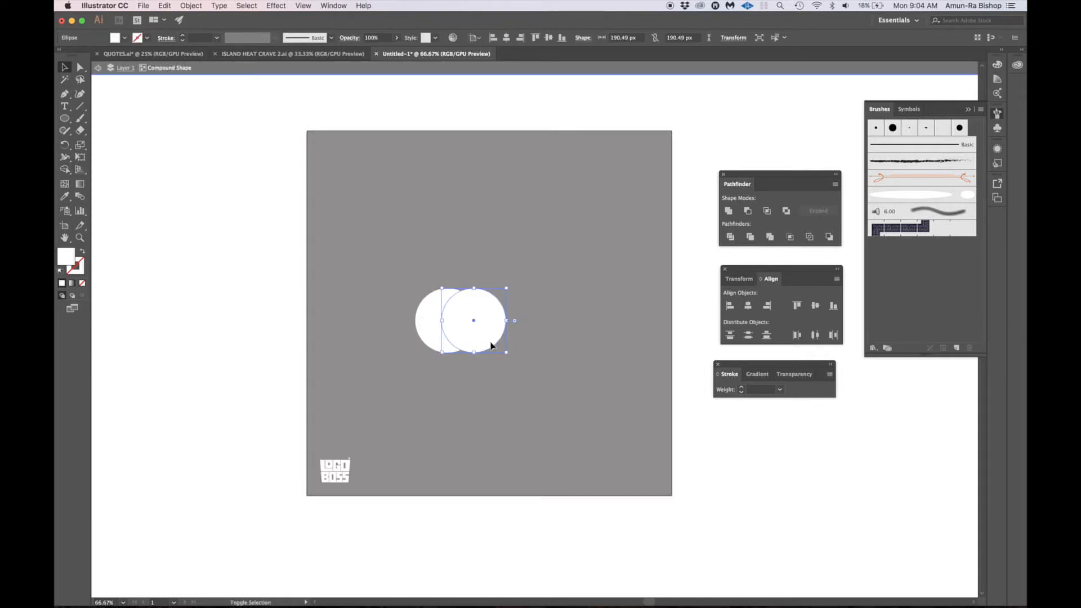
pyautogui.hotkey('shift', 'Right')
pyautogui.hotkey('shift', 'Right')
pyautogui.hotkey('shift', 'Right')
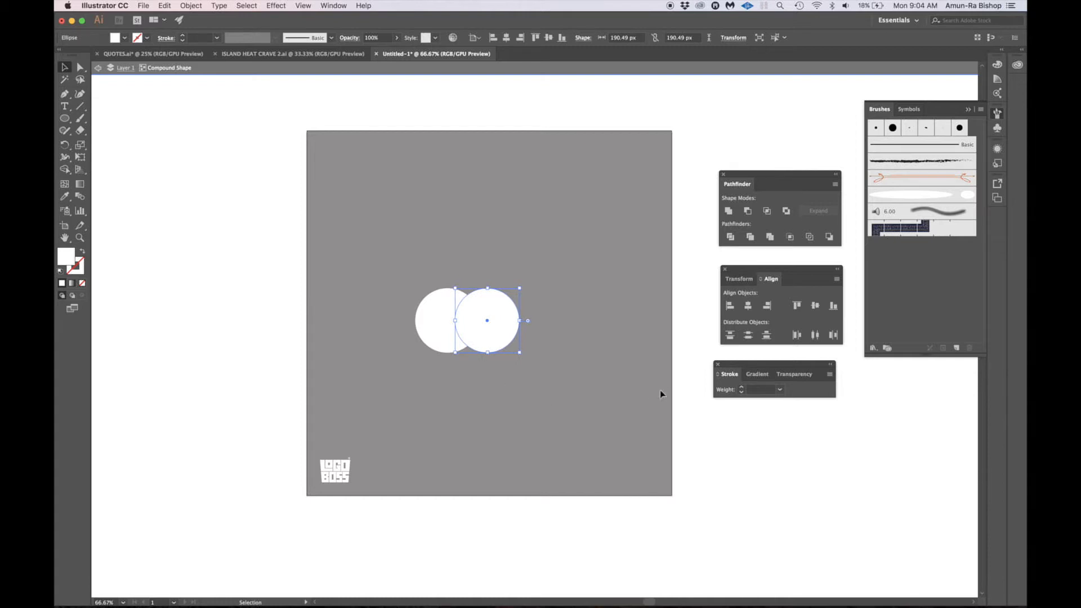
pyautogui.doubleClick(691, 394)
# - Expand the two-circle compound shape into a single path and delete it
pyautogui.click(486, 308)
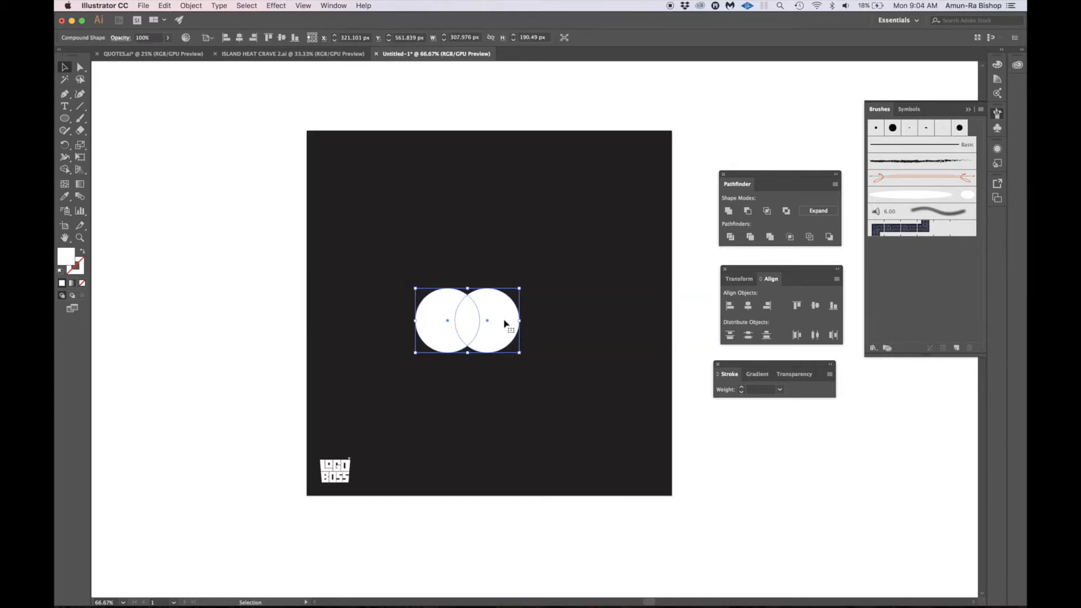
pyautogui.click(823, 212)
pyautogui.click(710, 276)
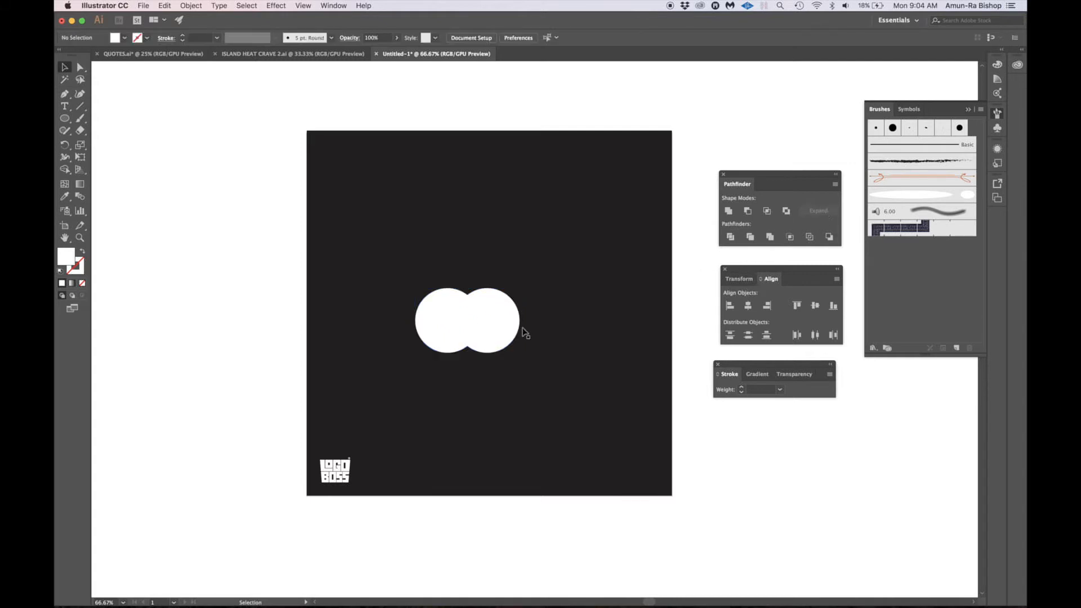
pyautogui.click(506, 327)
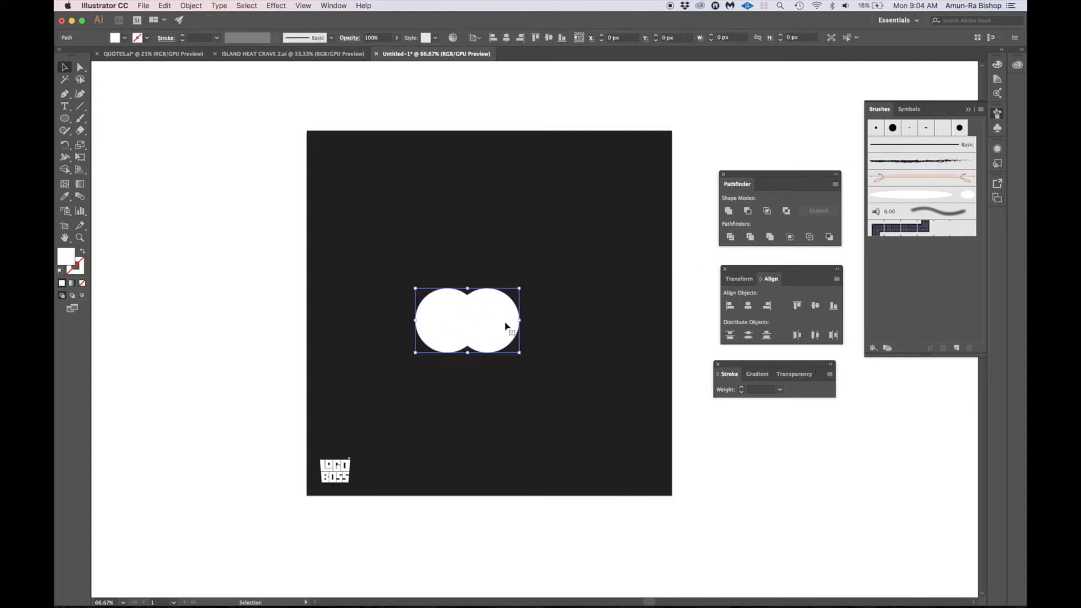
pyautogui.press('Delete')
# - Draw three overlapping circles in a row for a cloud: about 186 px at left, 304 px in the middle and 157 px at right
pyautogui.press('l')
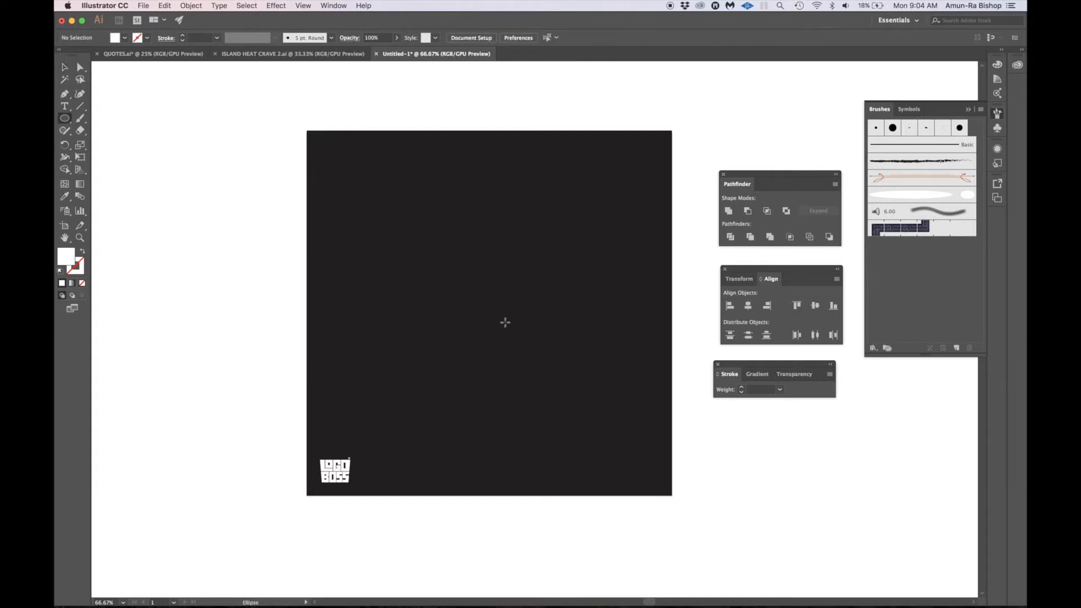
pyautogui.moveTo(401, 293); pyautogui.dragTo(465, 345)
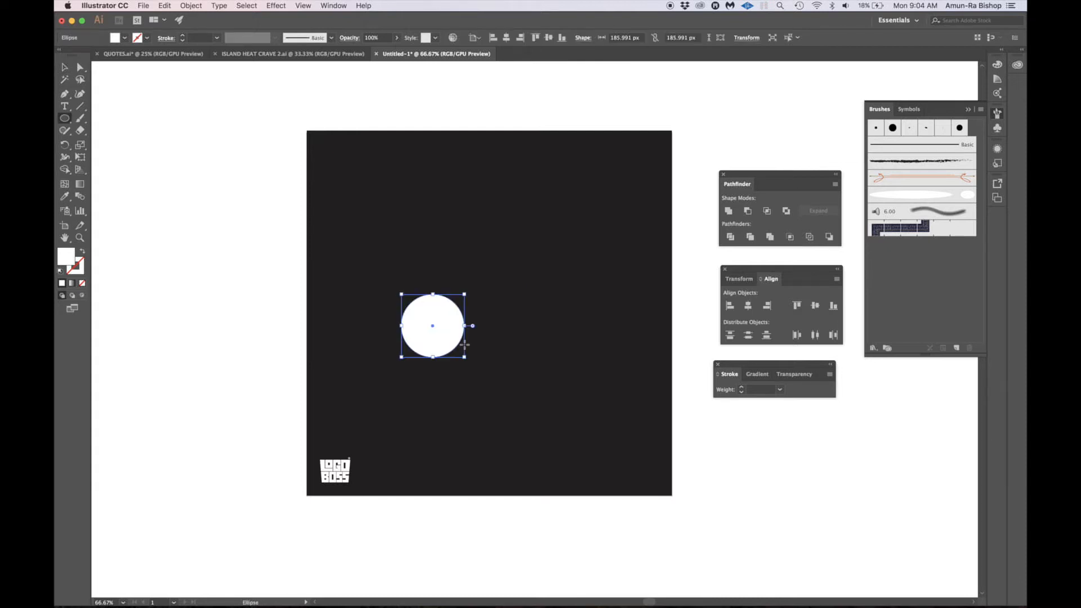
pyautogui.moveTo(446, 255); pyautogui.dragTo(516, 358)
pyautogui.moveTo(523, 302); pyautogui.dragTo(577, 355)
# - Combine the three cloud circles into a live compound shape with the Unite shape mode
pyautogui.press('v')
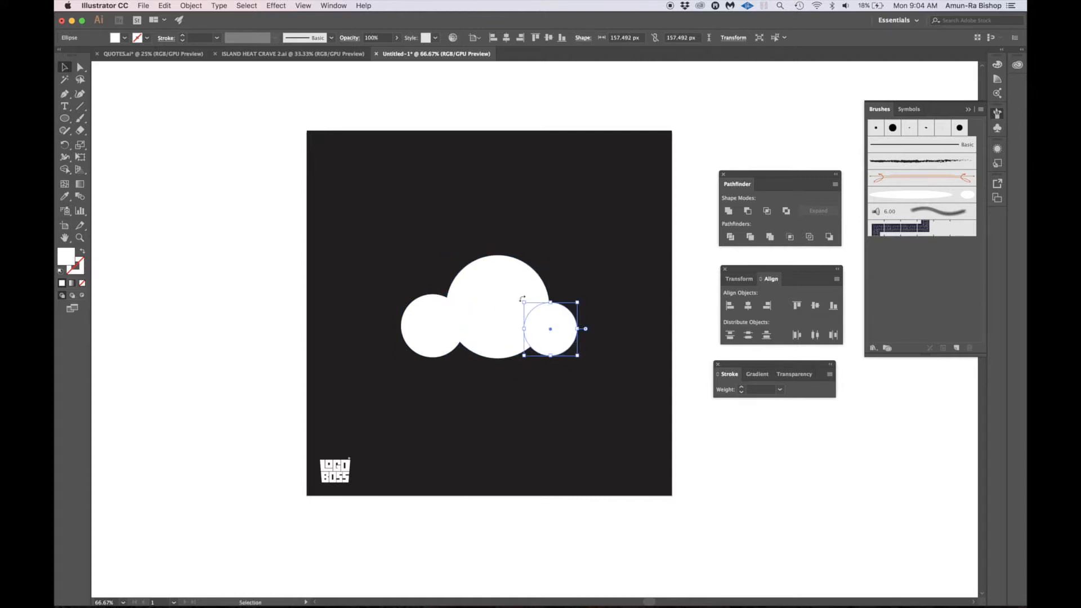
pyautogui.keyDown('shift'); pyautogui.click(483, 296); pyautogui.keyUp('shift')
pyautogui.keyDown('shift'); pyautogui.click(415, 338); pyautogui.keyUp('shift')
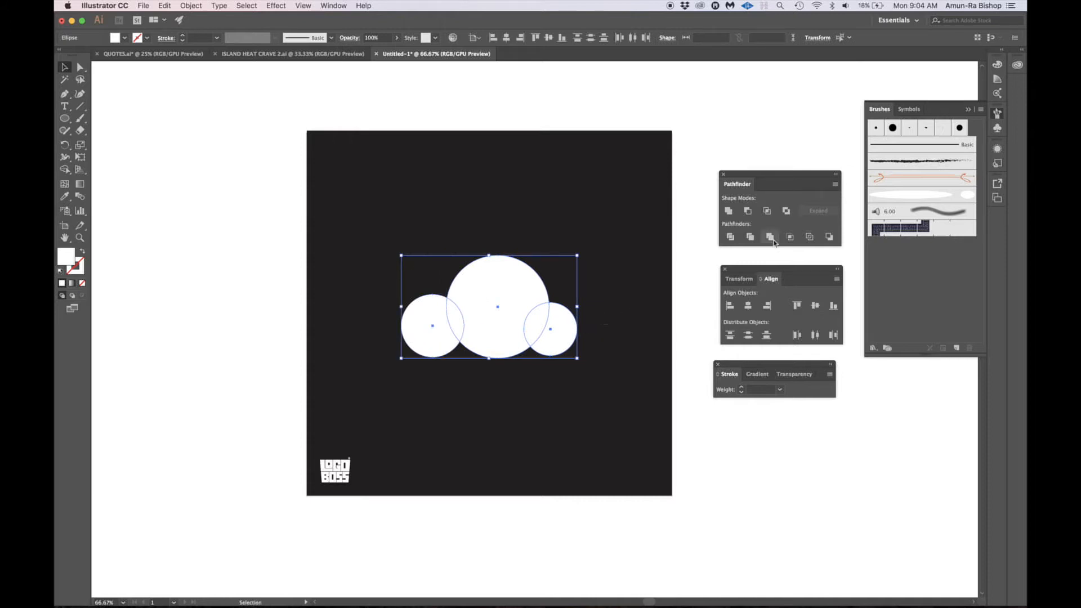
pyautogui.keyDown('alt'); pyautogui.click(729, 214); pyautogui.keyUp('alt')
# - Isolate the cloud compound shape and nudge its left circle inward toward the large middle circle
pyautogui.doubleClick(429, 332)
pyautogui.click(429, 333)
pyautogui.hotkey('shift', 'Right')
pyautogui.hotkey('shift', 'Right')
pyautogui.hotkey('shift', 'Right')
pyautogui.hotkey('shift', 'Right')
pyautogui.hotkey('shift', 'Right')
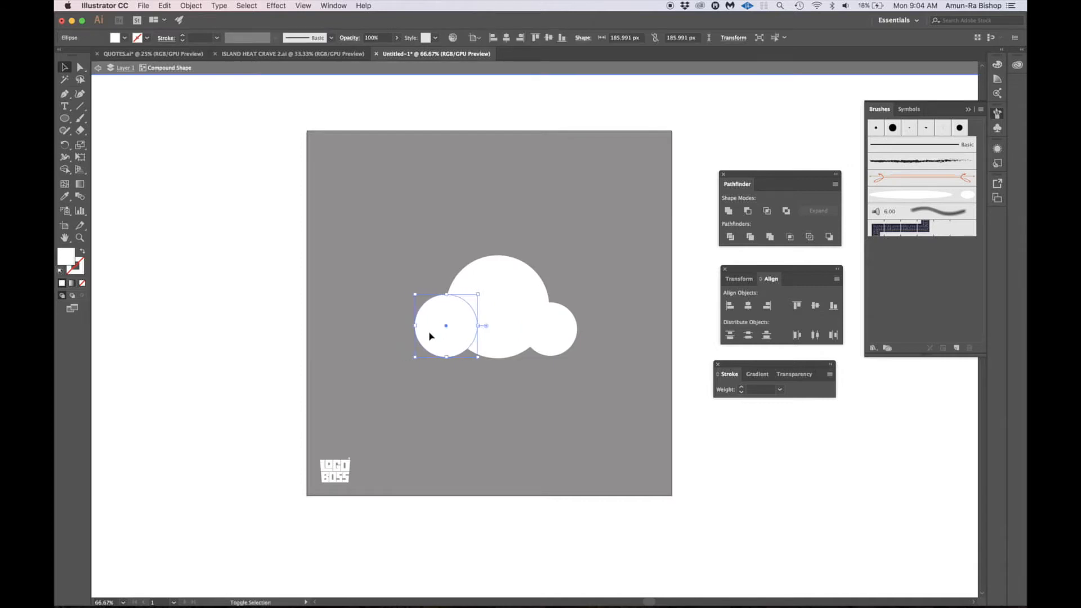
# - Nudge the cloud's small right circle inward toward the middle circle and exit isolation mode
pyautogui.click(536, 325)
pyautogui.hotkey('shift', 'Left')
pyautogui.hotkey('shift', 'Left')
pyautogui.hotkey('shift', 'Left')
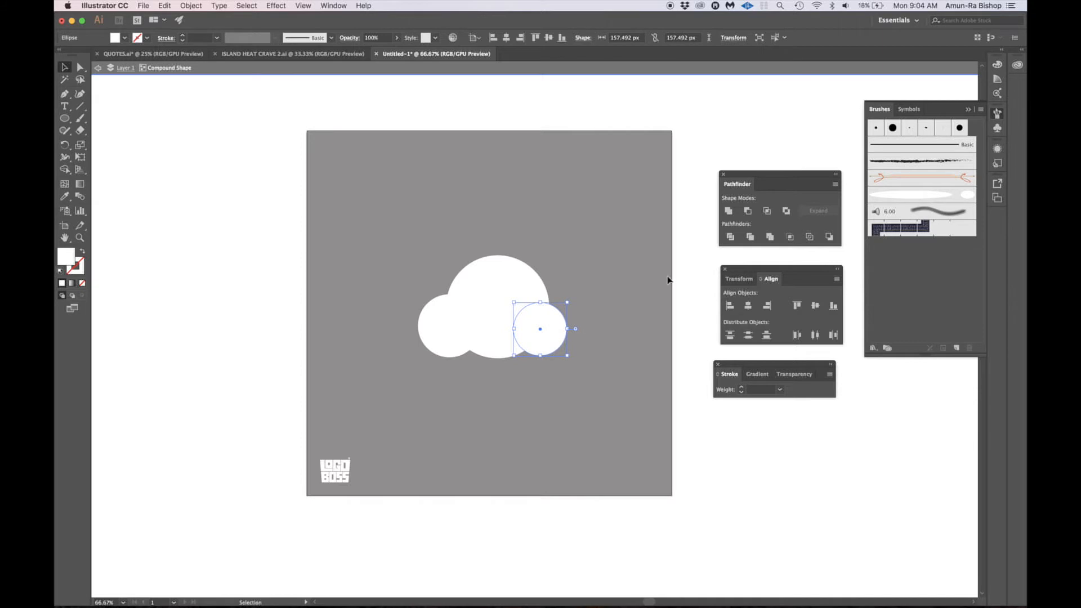
pyautogui.doubleClick(603, 282)
# - Expand the cloud compound shape into a single path and keep the cloud selected
pyautogui.click(526, 302)
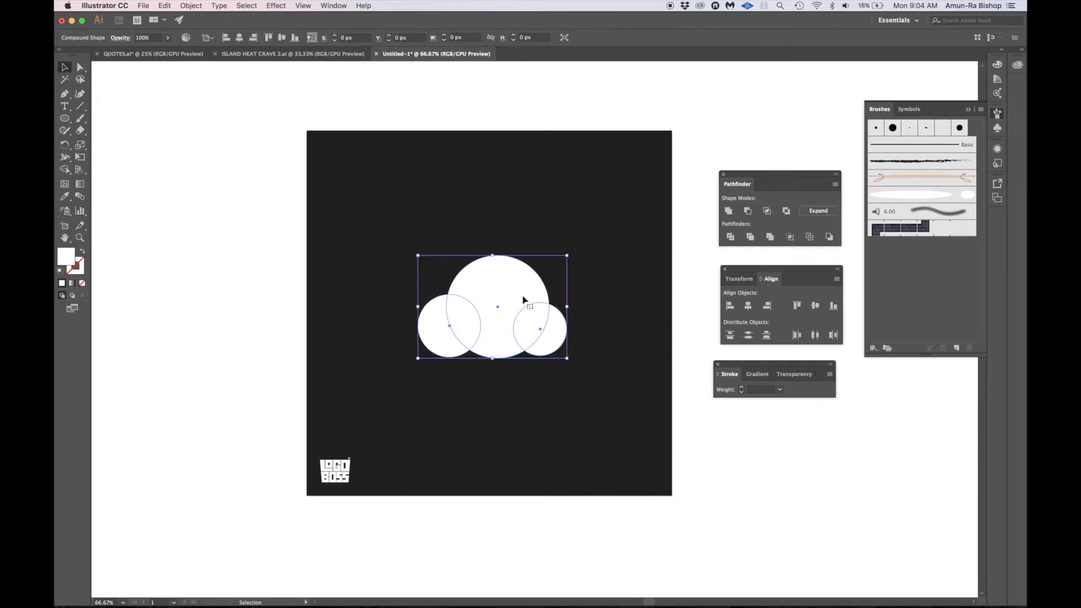
pyautogui.click(818, 210)
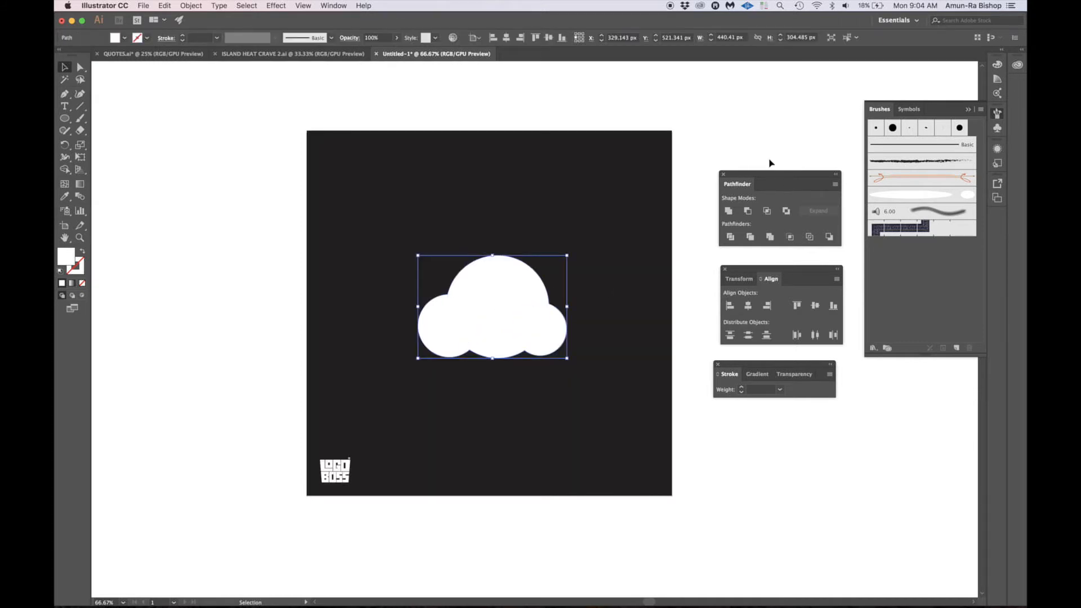
pyautogui.click(751, 146)
pyautogui.click(536, 336)
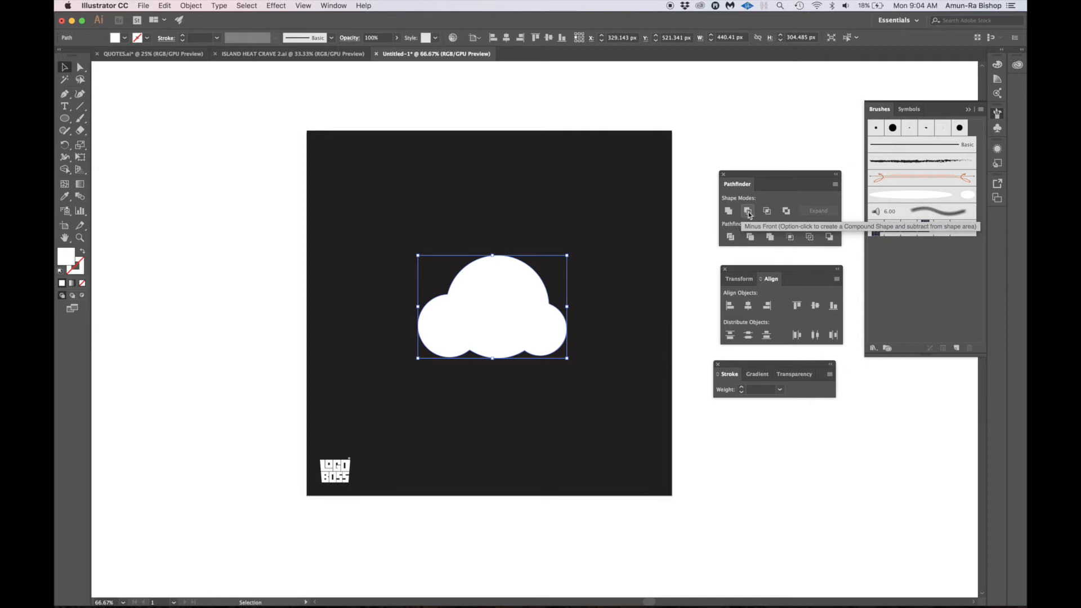
# - Draw two overlapping circles above and right of the cloud, about 145 px wide and about 166 px wide in front
pyautogui.press('l')
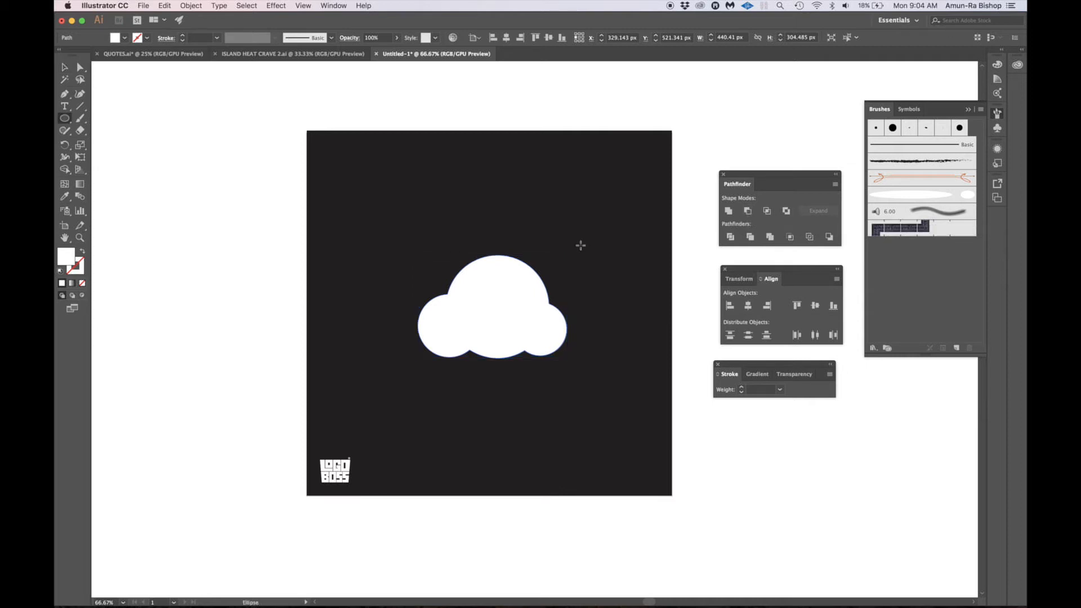
pyautogui.moveTo(572, 185); pyautogui.dragTo(620, 233)
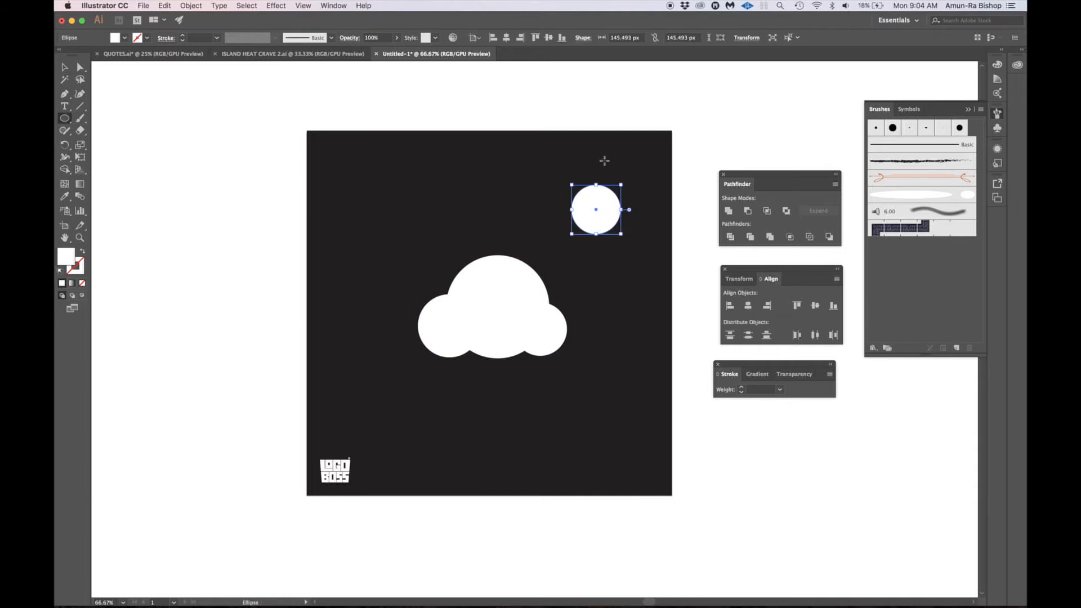
pyautogui.moveTo(602, 157); pyautogui.dragTo(631, 197)
# - Shift the larger circle further over the smaller one and subtract it as a live compound shape with Minus Front
pyautogui.press('v')
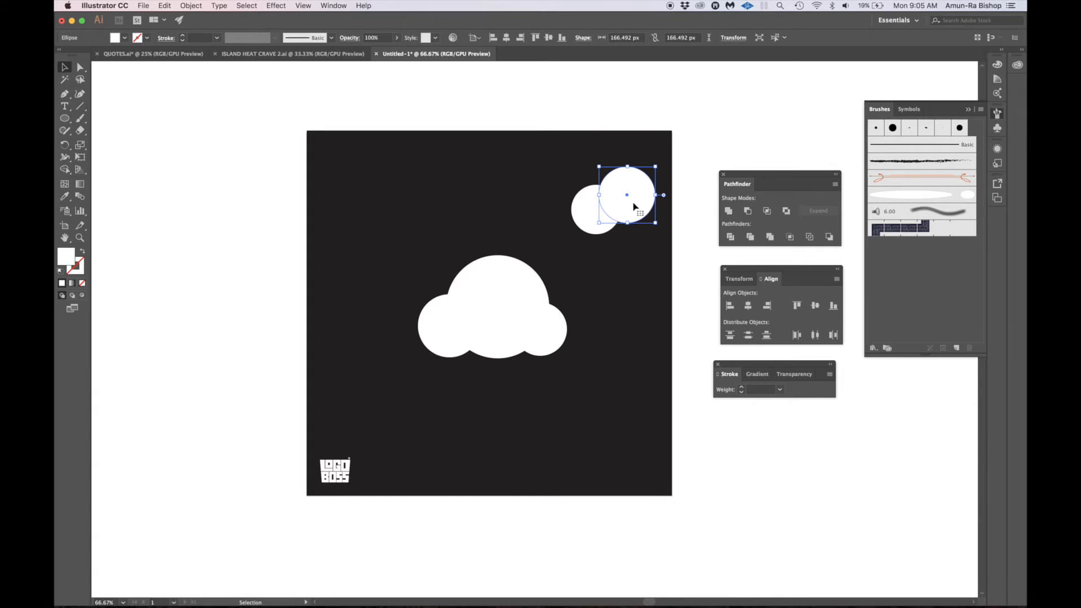
pyautogui.moveTo(635, 207); pyautogui.dragTo(627, 212)
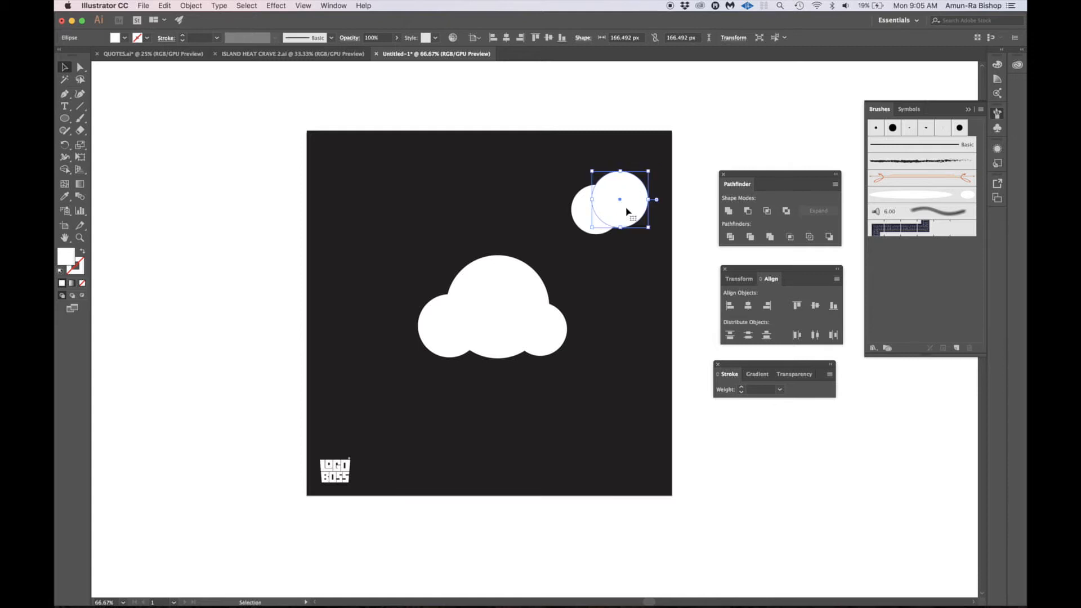
pyautogui.keyDown('shift'); pyautogui.click(581, 211); pyautogui.keyUp('shift')
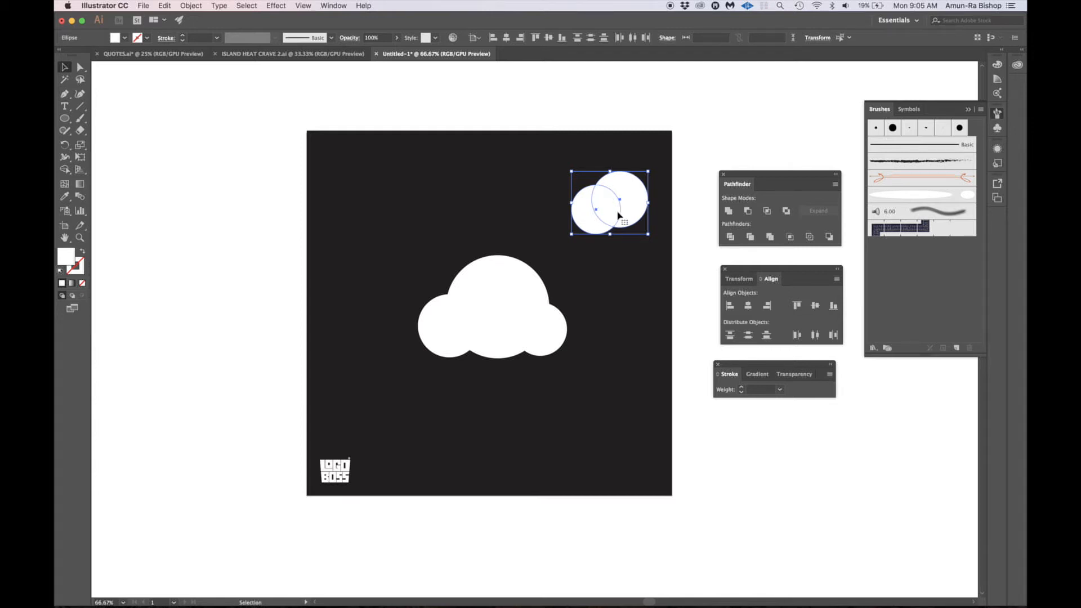
pyautogui.click(749, 213)
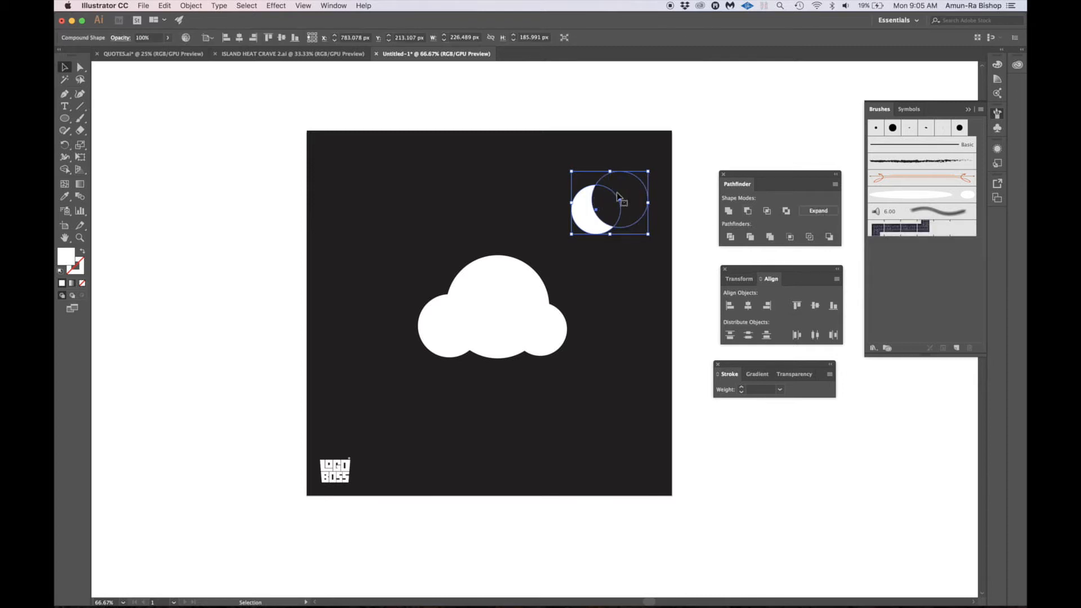
# - Isolate the moon compound shape and nudge its cutting circle left and slightly down to form a slimmer crescent
pyautogui.doubleClick(635, 226)
pyautogui.click(635, 225)
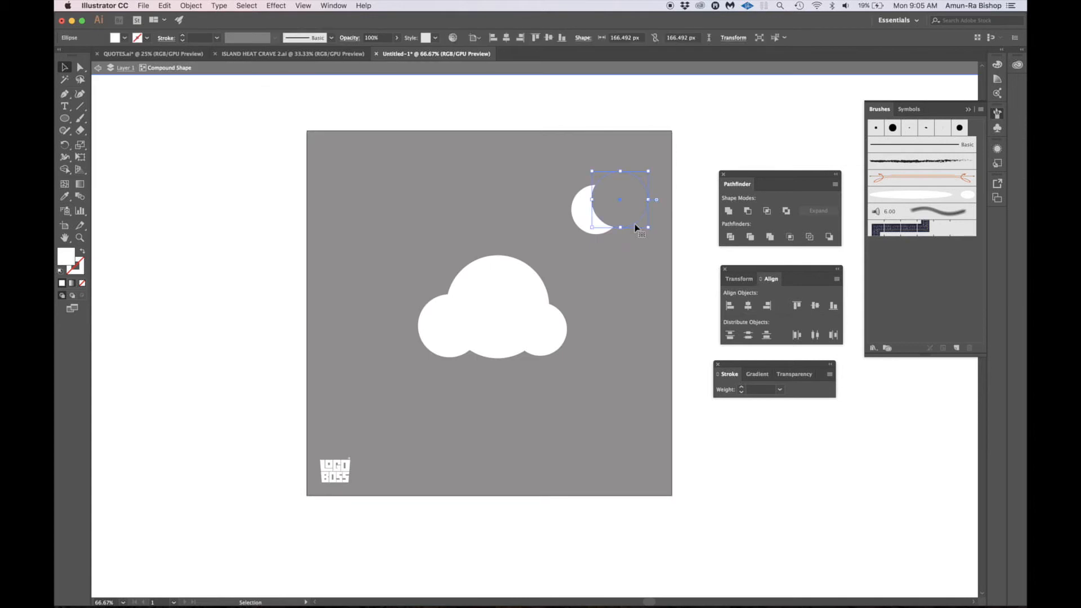
pyautogui.hotkey('shift', 'Left')
pyautogui.hotkey('shift', 'Left')
pyautogui.hotkey('shift', 'Left')
pyautogui.hotkey('shift', 'Down')
pyautogui.hotkey('shift', 'Down')
pyautogui.hotkey('shift', 'Down')
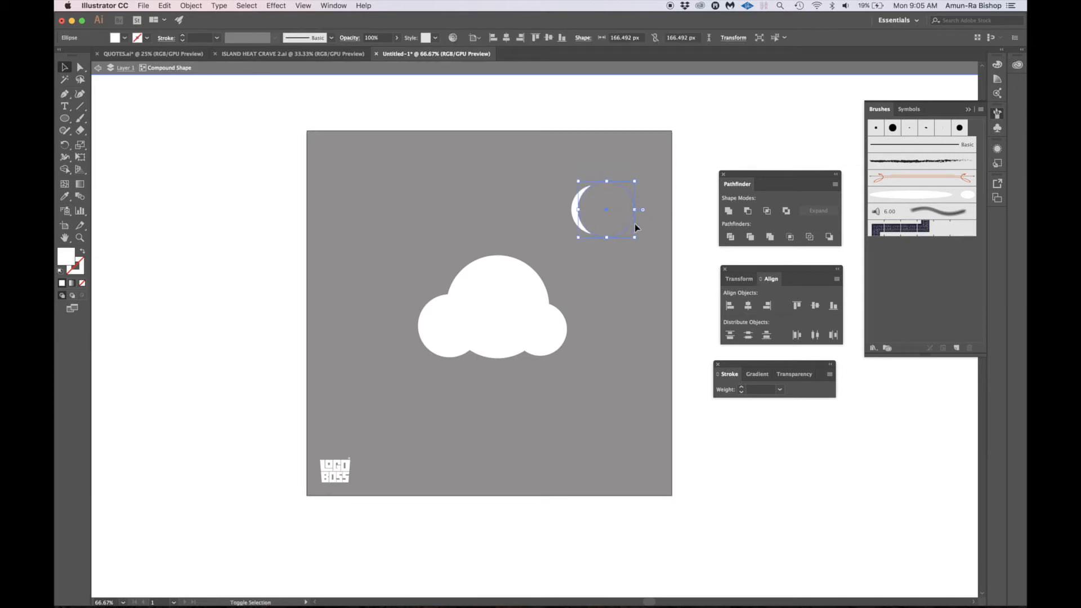
pyautogui.hotkey('shift', 'Left')
pyautogui.hotkey('shift', 'Right')
pyautogui.hotkey('shift', 'Right')
pyautogui.hotkey('shift', 'Right')
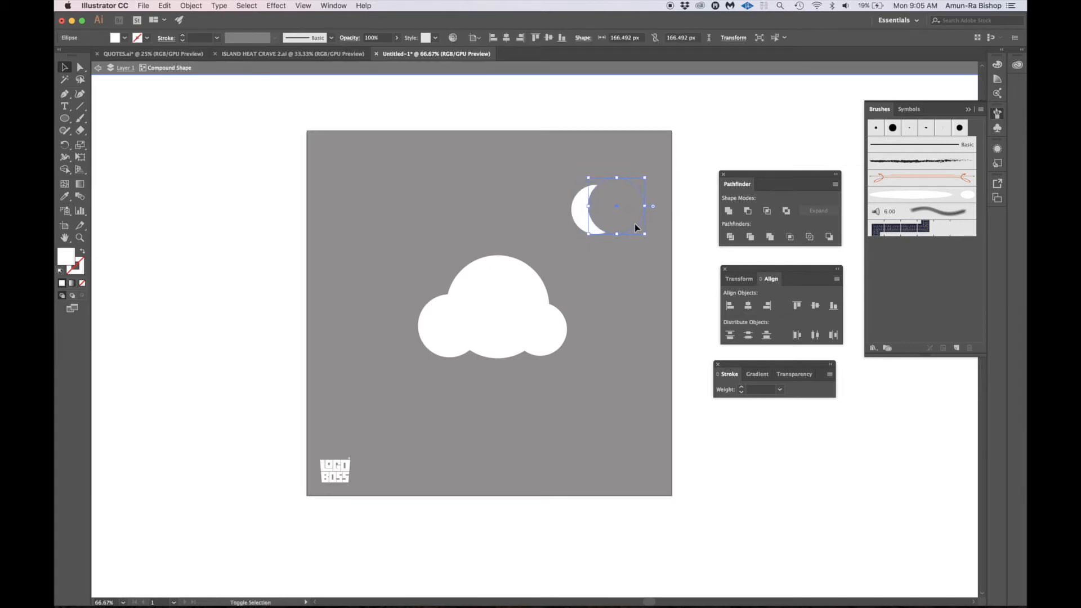
pyautogui.hotkey('shift', 'Up')
pyautogui.hotkey('shift', 'Up')
pyautogui.hotkey('shift', 'Down')
pyautogui.hotkey('shift', 'Left')
pyautogui.hotkey('shift', 'Left')
pyautogui.hotkey('shift', 'Left')
pyautogui.click(662, 142)
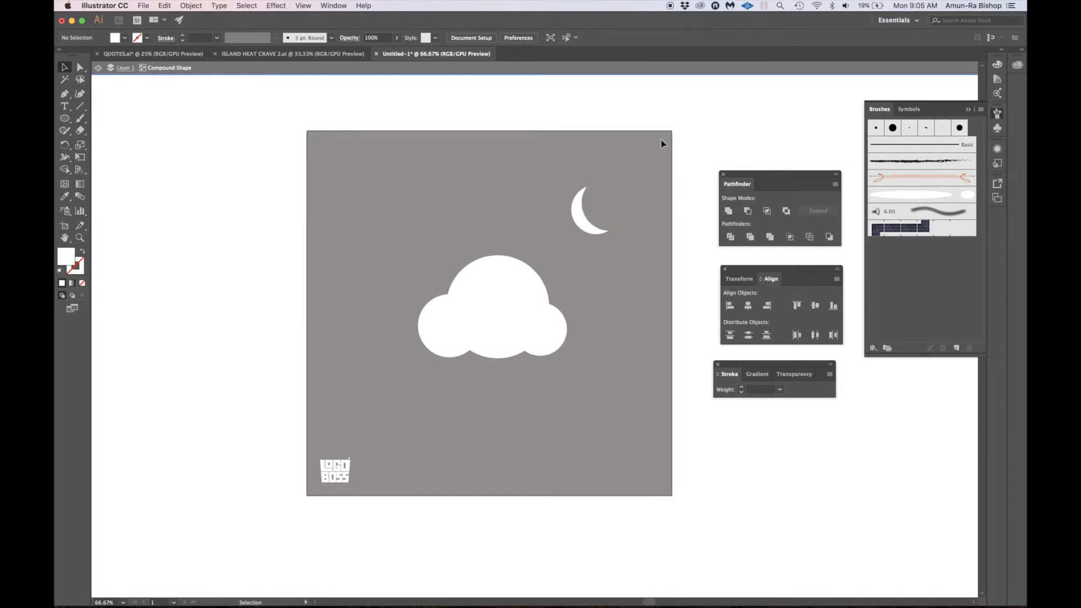
pyautogui.doubleClick(644, 164)
# - Expand the crescent compound shape into a single path and move the moon down and left, closer to the cloud
pyautogui.click(591, 206)
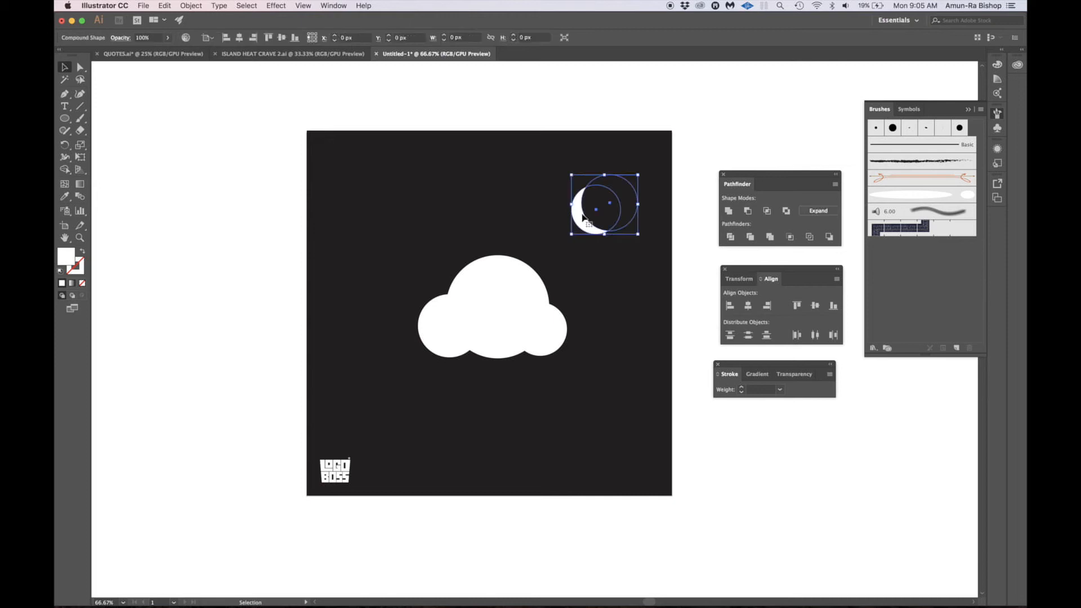
pyautogui.click(816, 210)
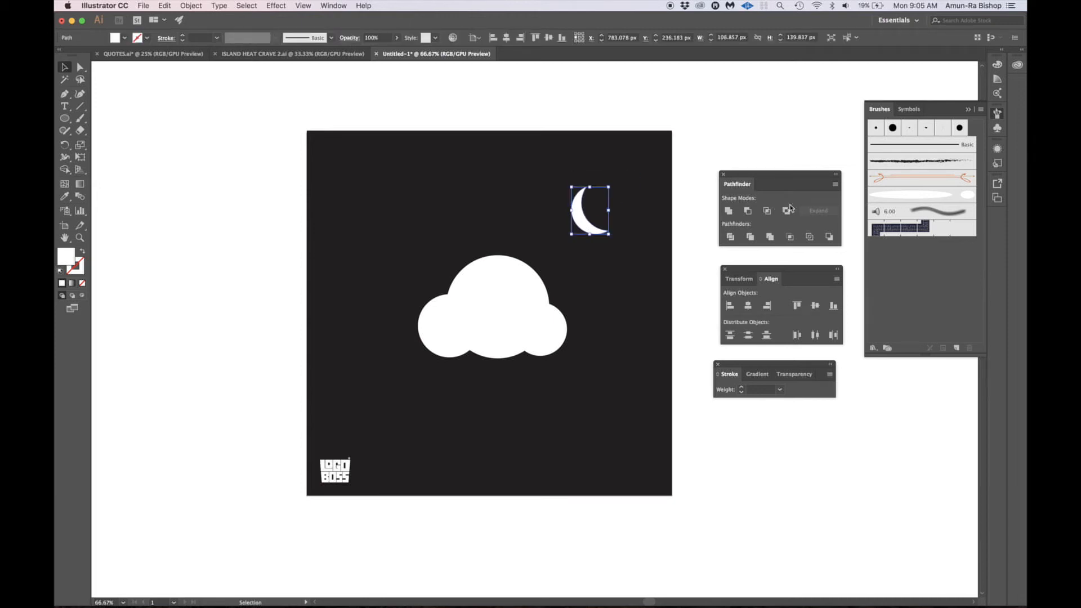
pyautogui.click(706, 161)
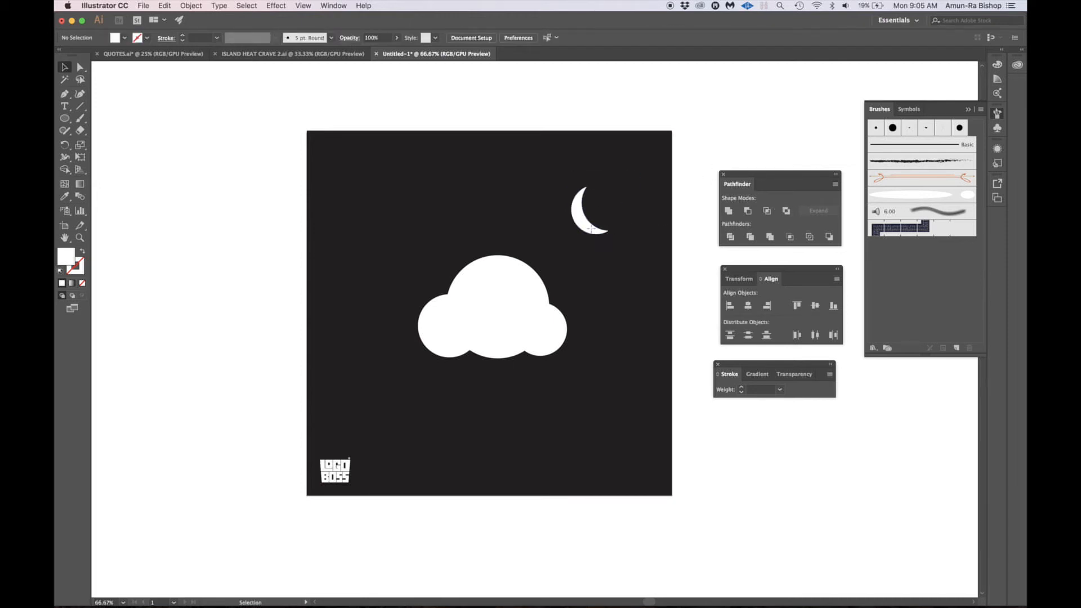
pyautogui.moveTo(580, 214); pyautogui.dragTo(564, 230)
pyautogui.click(725, 118)
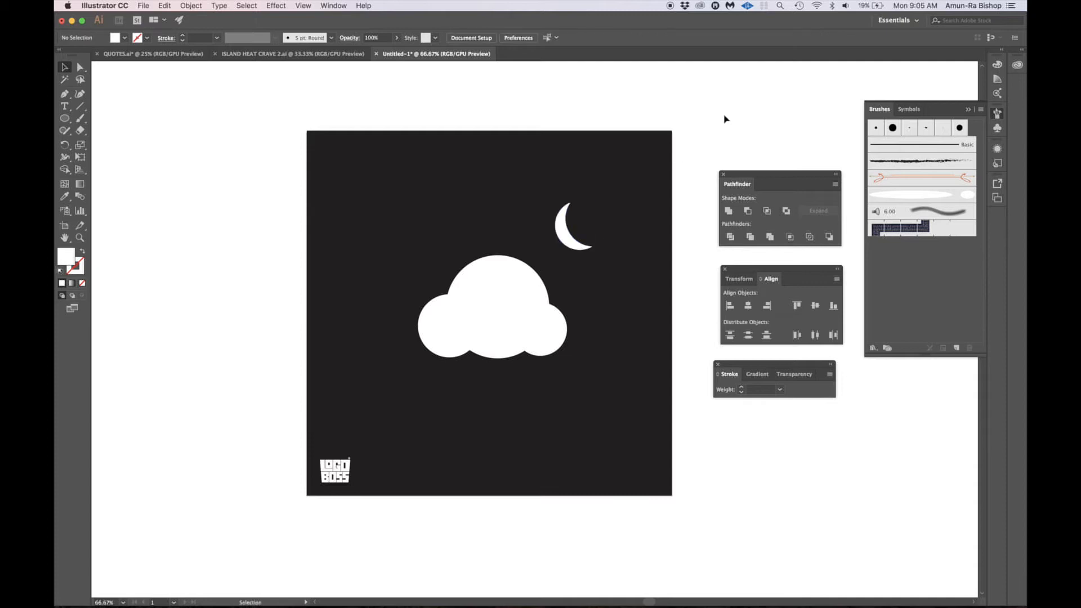
# - Duplicate the white cloud in place in front and fill the copy with light gray c6c6c4
pyautogui.click(479, 326)
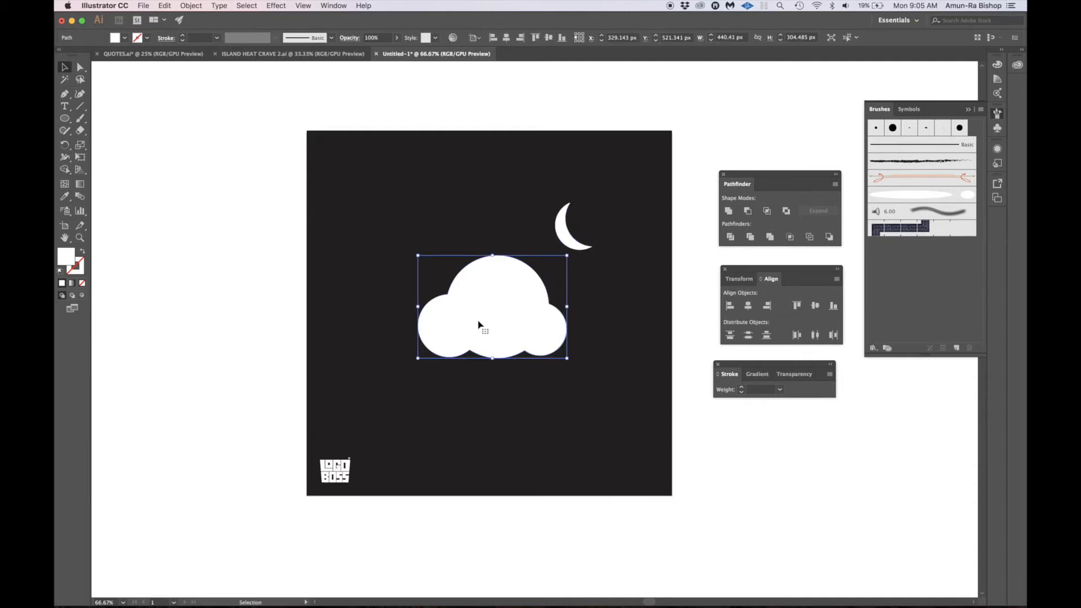
pyautogui.press('super+c')
pyautogui.press('super+f')
pyautogui.press('super+c')
pyautogui.press('super+f')
pyautogui.doubleClick(67, 256)
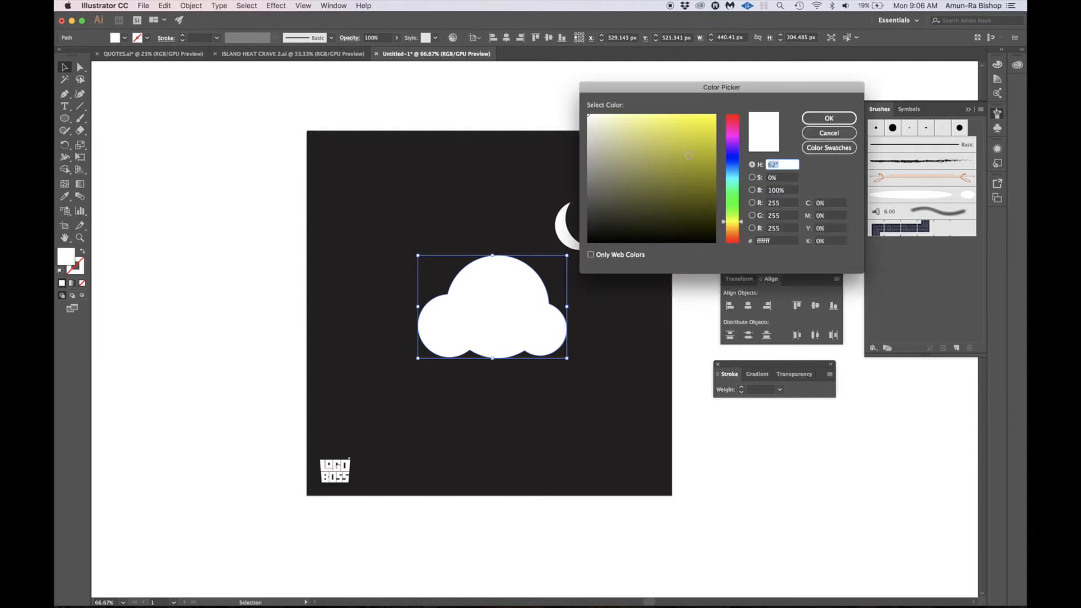
pyautogui.click(590, 141)
pyautogui.click(829, 118)
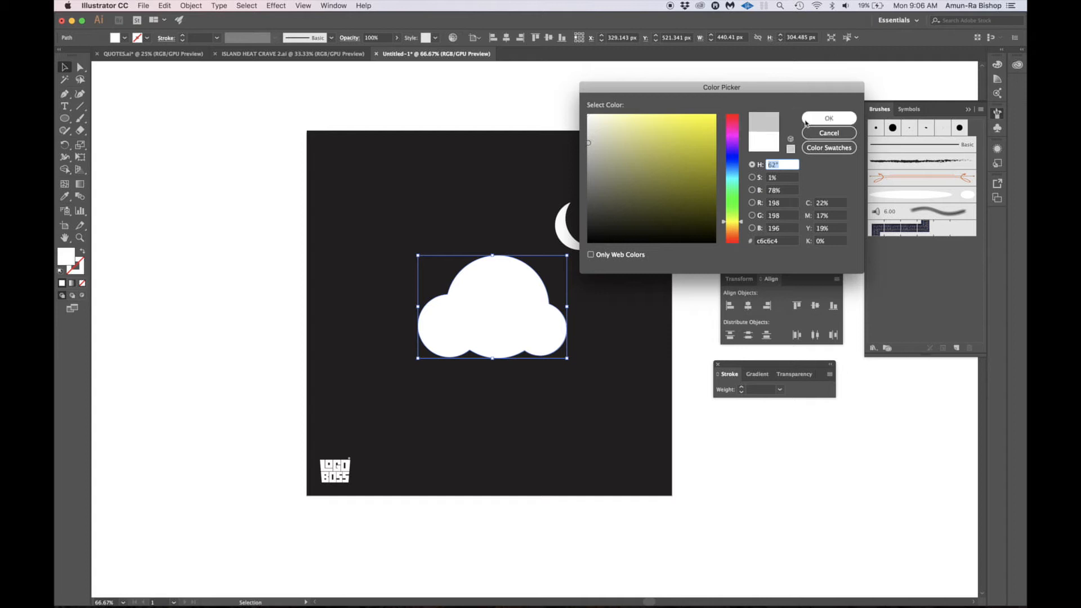
pyautogui.click(705, 409)
# - Duplicate the gray cloud in front, shift the copy upward and scale it proportionally to about 399 px wide by 276 px high
pyautogui.click(541, 309)
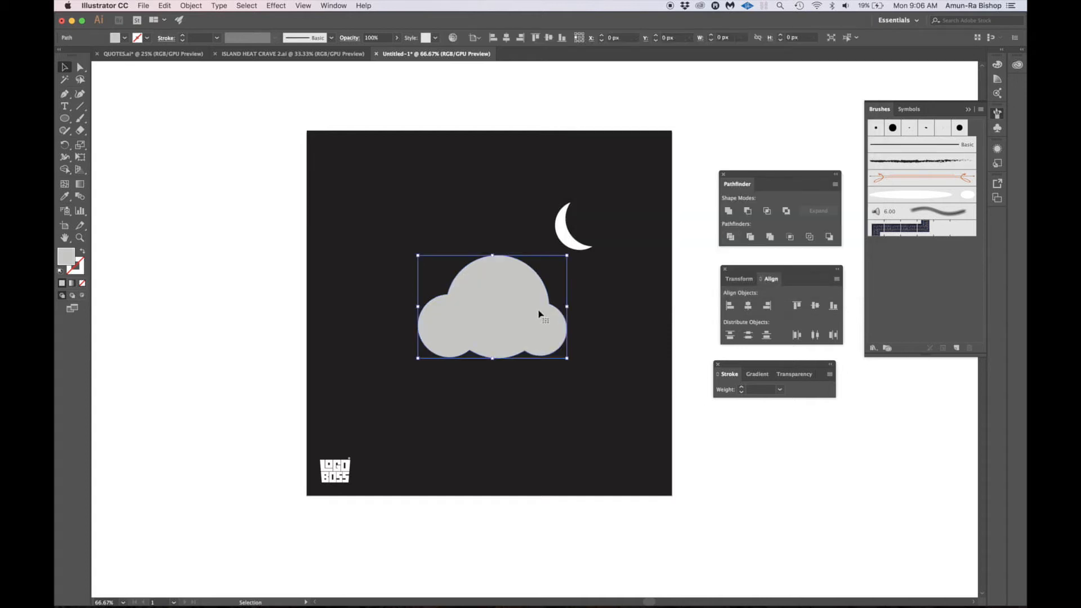
pyautogui.press('super+c')
pyautogui.press('super+f')
pyautogui.moveTo(570, 255); pyautogui.dragTo(555, 259)
pyautogui.hotkey('shift', 'Up')
pyautogui.hotkey('shift', 'Up')
pyautogui.hotkey('shift', 'Up')
pyautogui.hotkey('shift', 'Up')
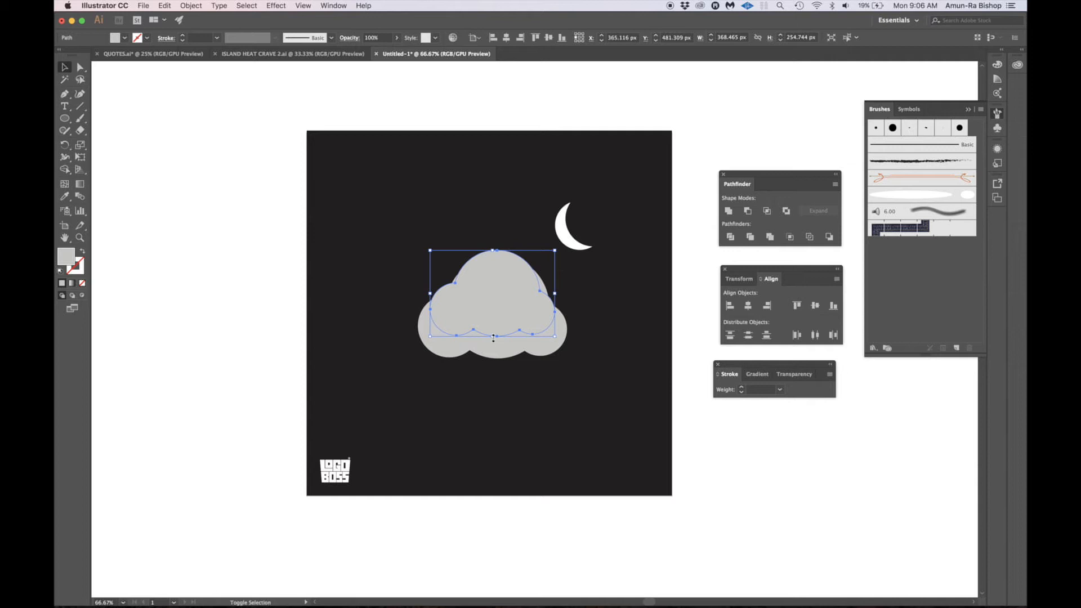
pyautogui.moveTo(493, 337); pyautogui.dragTo(494, 345)
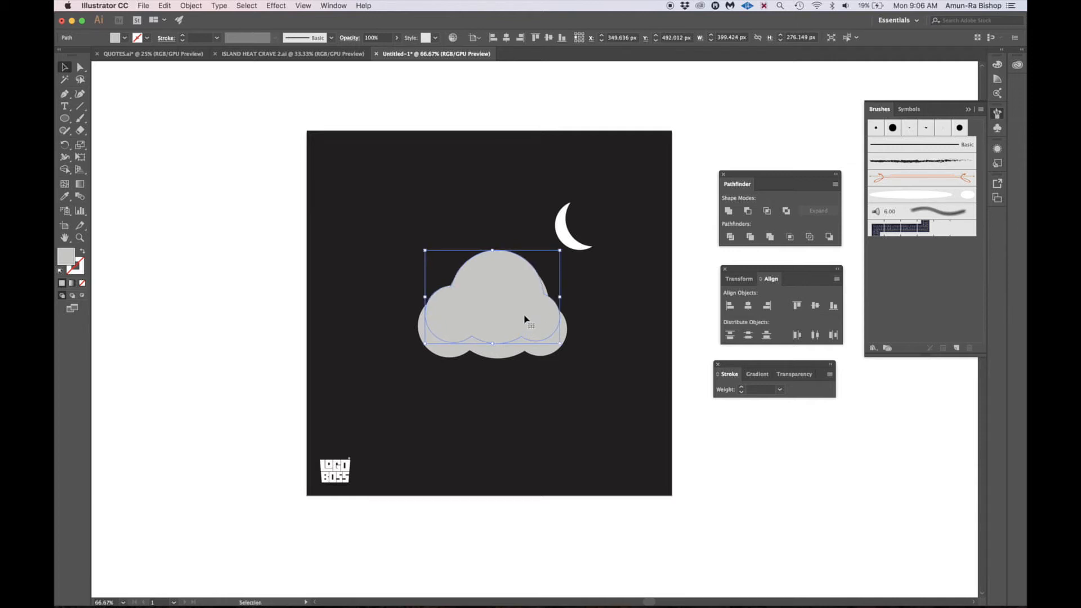
pyautogui.click(681, 362)
pyautogui.click(511, 297)
pyautogui.moveTo(494, 343); pyautogui.dragTo(498, 358)
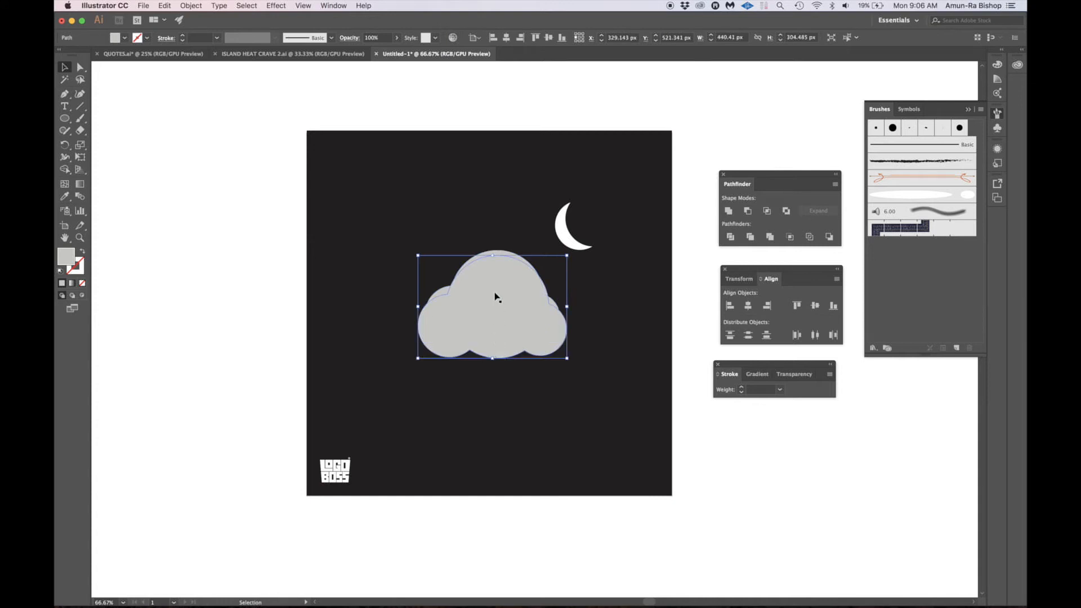
pyautogui.press('super+z')
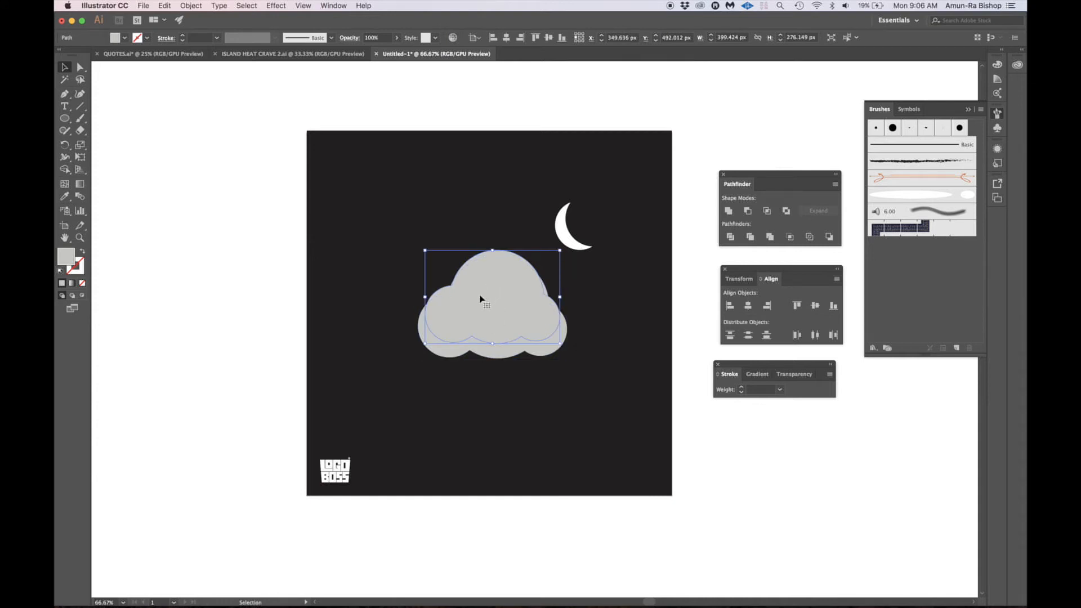
# - Subtract the smaller copy from the gray cloud as a live compound shape with Minus Front, and isolate its cutting cloud
pyautogui.keyDown('shift'); pyautogui.click(498, 353); pyautogui.keyUp('shift')
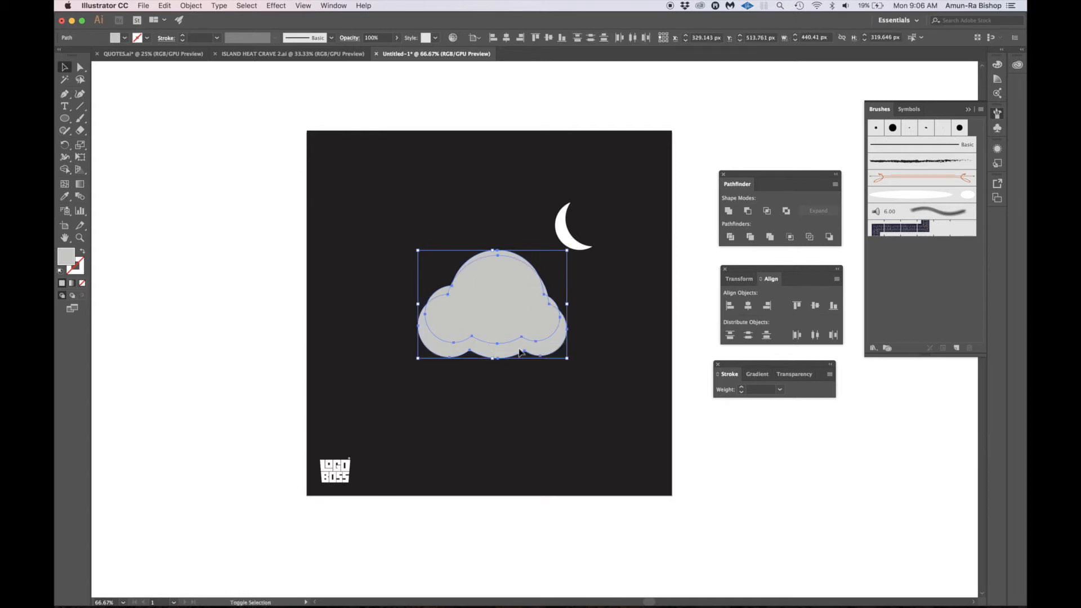
pyautogui.keyDown('alt'); pyautogui.click(747, 215); pyautogui.keyUp('alt')
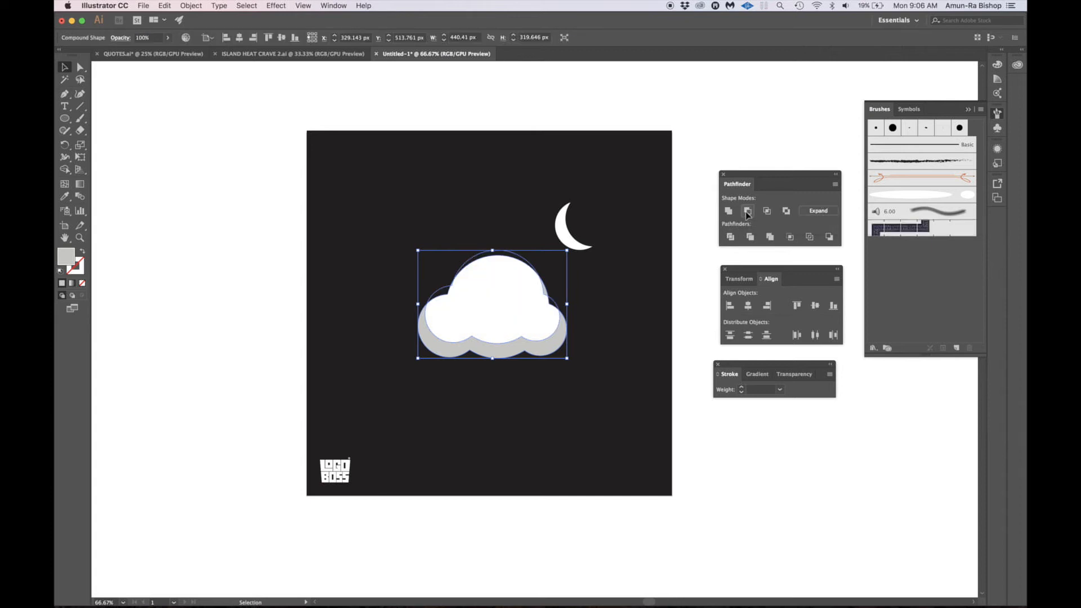
pyautogui.doubleClick(450, 291)
pyautogui.click(450, 291)
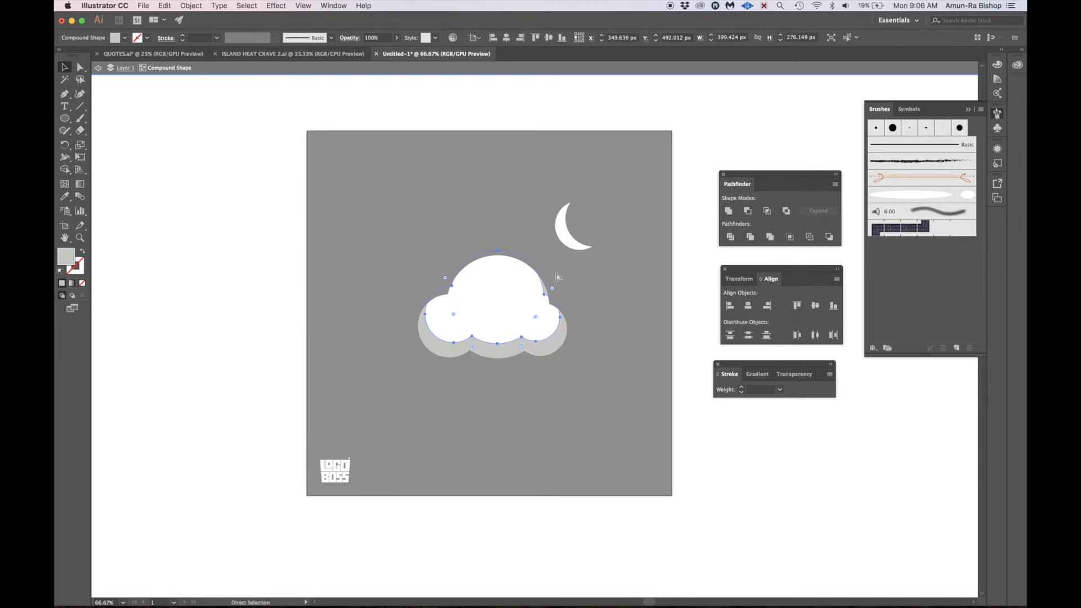
# - Enlarge the cutting cloud upward to about 427 px wide by 295 px high, removing the gray edges above, and leave isolation
pyautogui.press('super+plus')
pyautogui.press('super+plus')
pyautogui.press('super+plus')
pyautogui.hscroll(5, 556, 277)
pyautogui.scroll(-1, 556, 277)
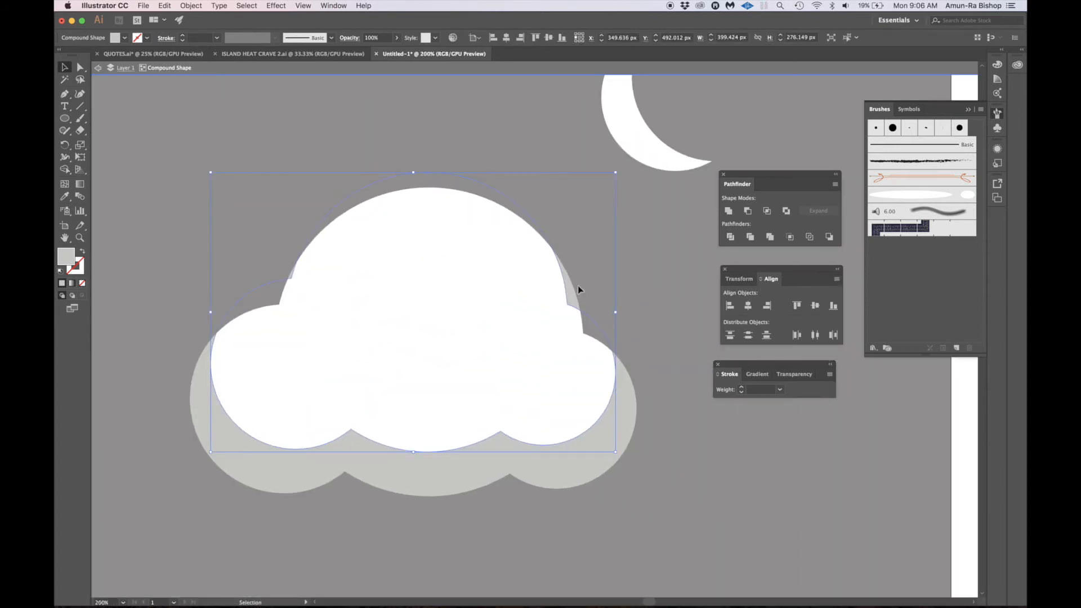
pyautogui.moveTo(413, 172); pyautogui.dragTo(418, 153)
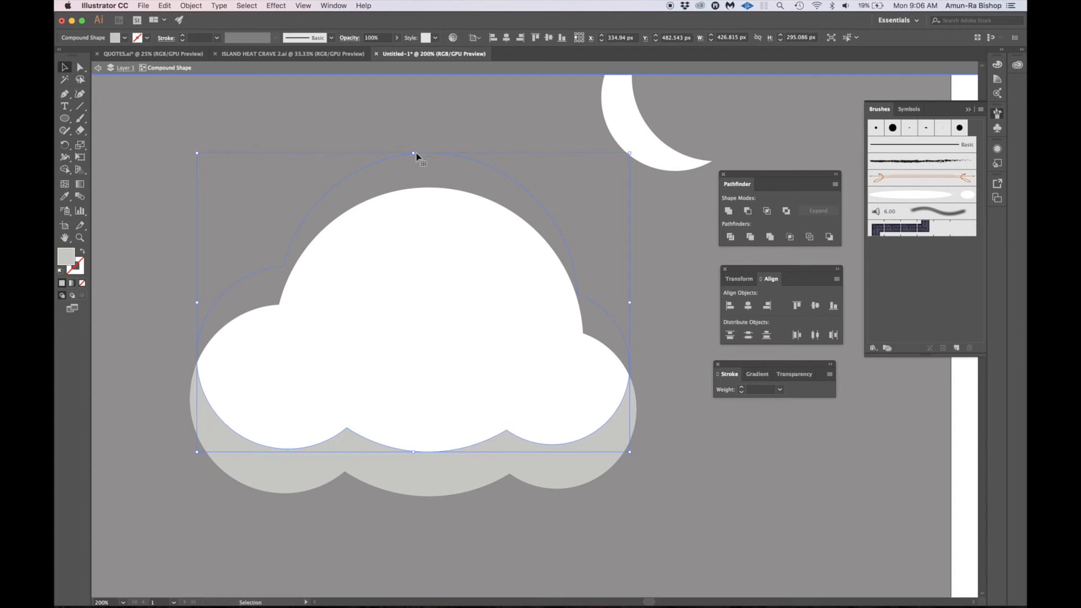
pyautogui.doubleClick(613, 228)
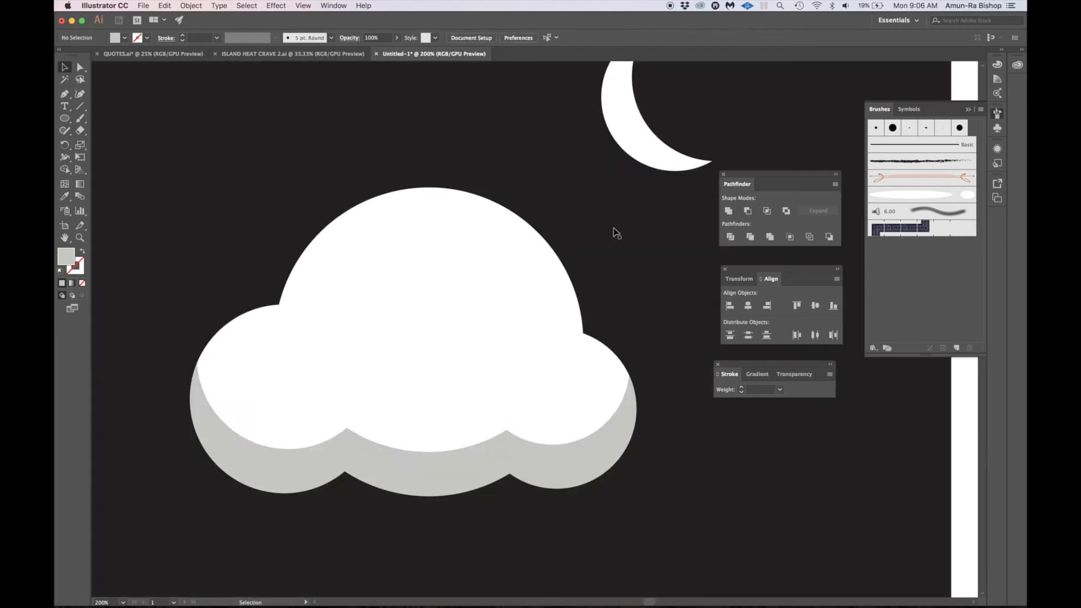
# - Expand the gray compound shape into a single shadow path along the cloud's underside
pyautogui.click(590, 433)
pyautogui.click(829, 237)
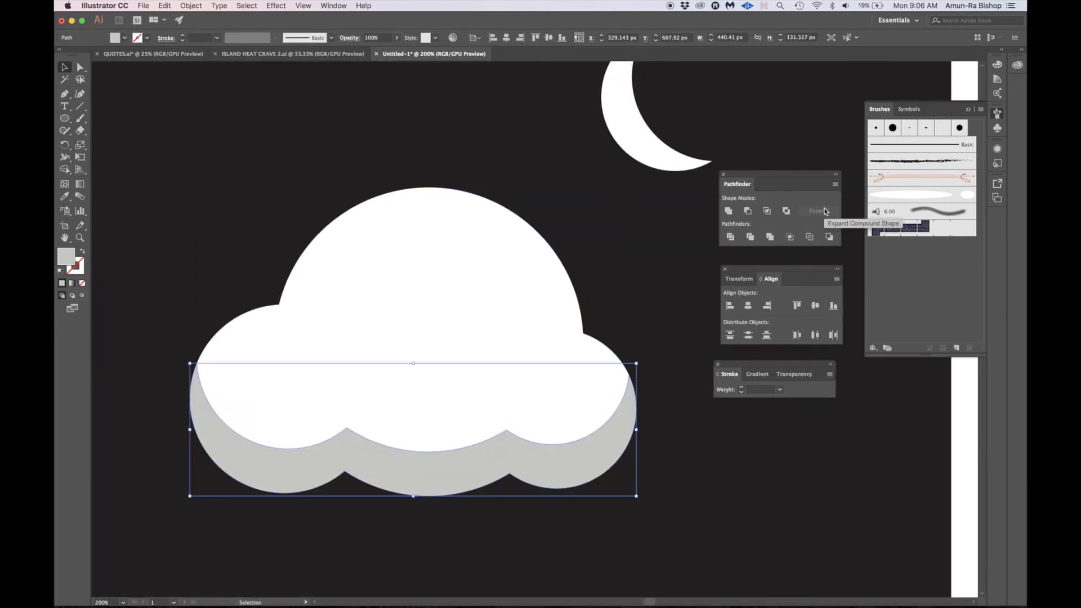
pyautogui.press('super+minus')
pyautogui.press('super+minus')
pyautogui.press('super+minus')
pyautogui.hscroll(3, 653, 318)
pyautogui.scroll(2, 653, 318)
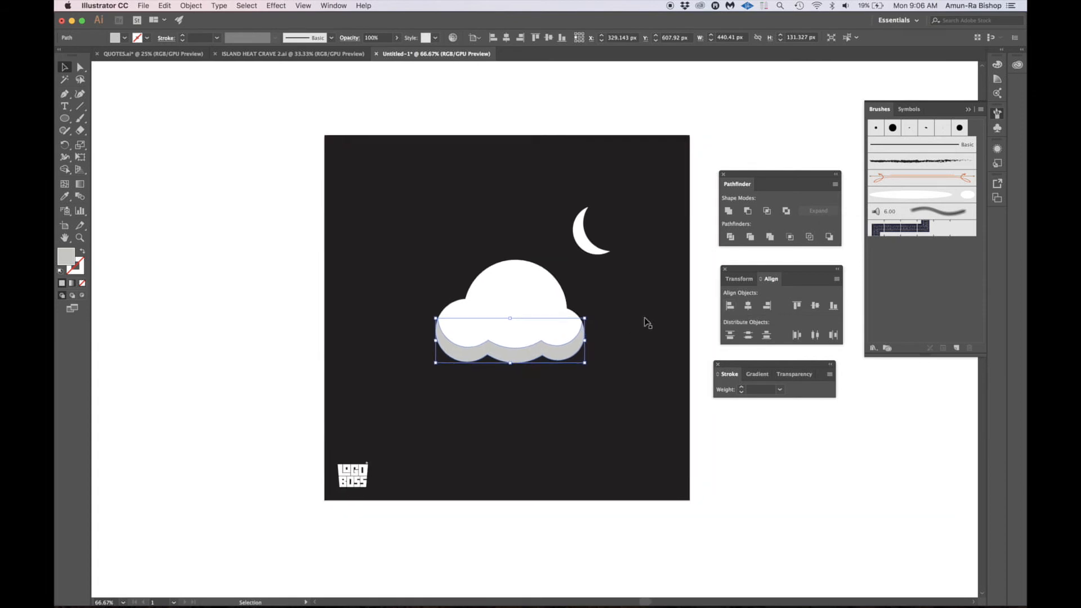
pyautogui.click(686, 301)
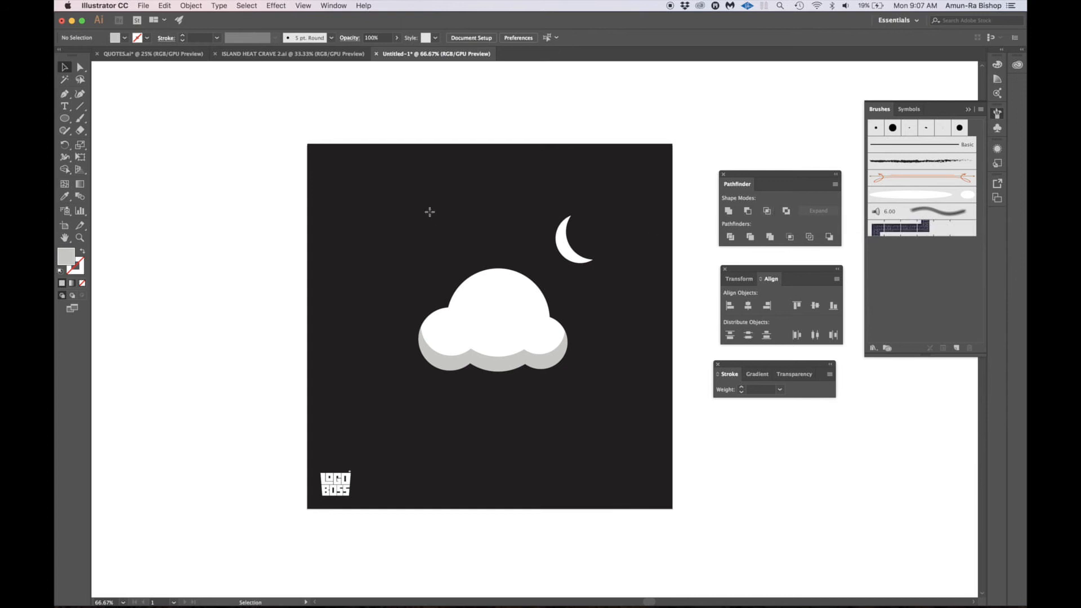
# - Draw two overlapping gray circles above and left of the cloud, about 157 px and about 150 px wide
pyautogui.press('l')
pyautogui.moveTo(381, 203); pyautogui.dragTo(434, 256)
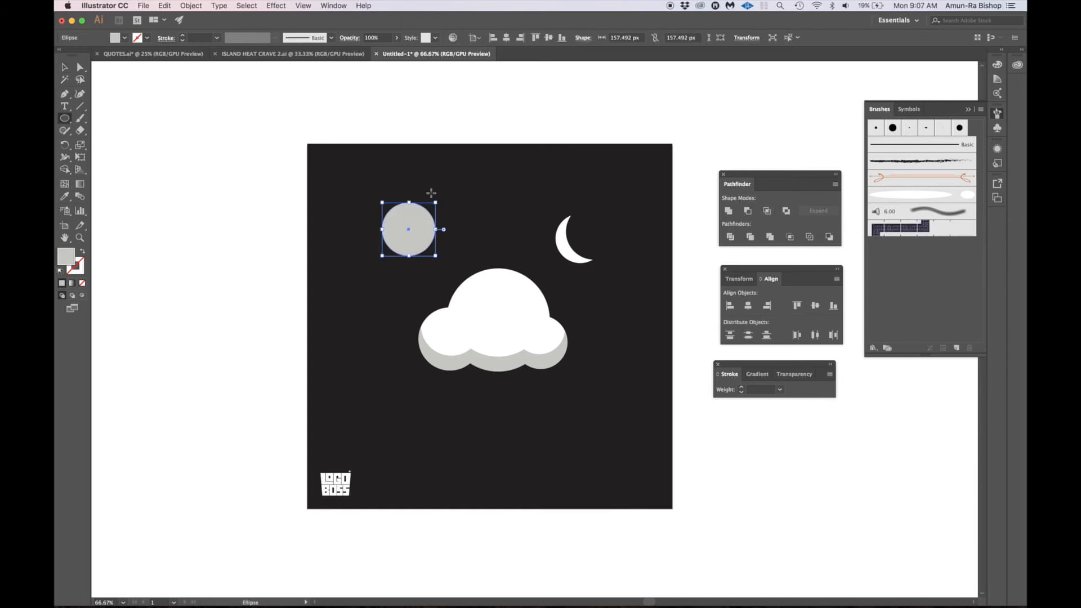
pyautogui.moveTo(463, 191); pyautogui.dragTo(434, 245)
# - Combine the two overlapping gray circles into a live compound shape with Intersect
pyautogui.press('v')
pyautogui.click(398, 241)
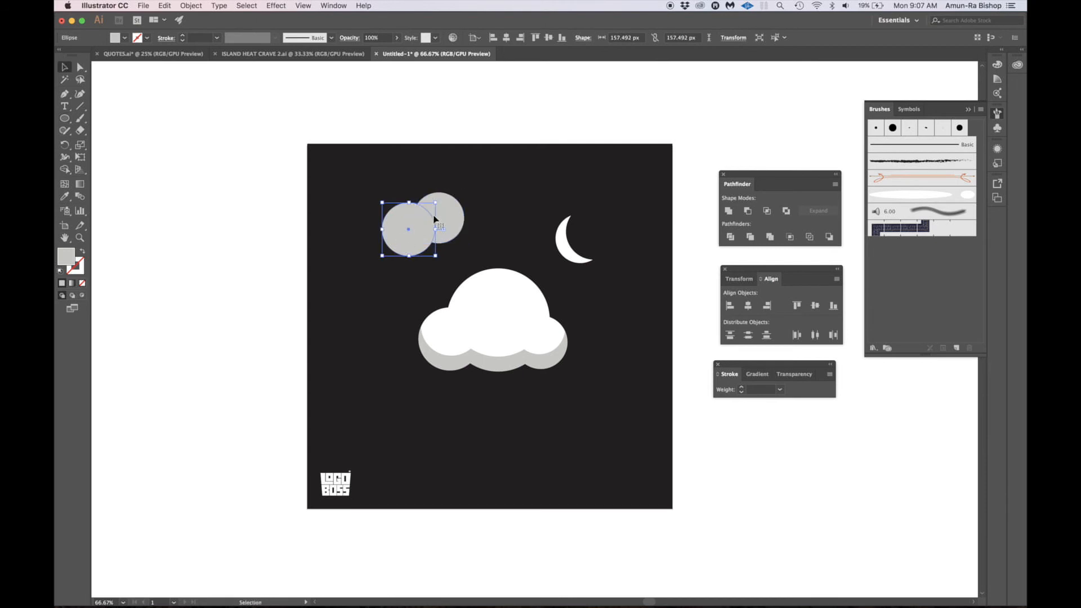
pyautogui.click(449, 211)
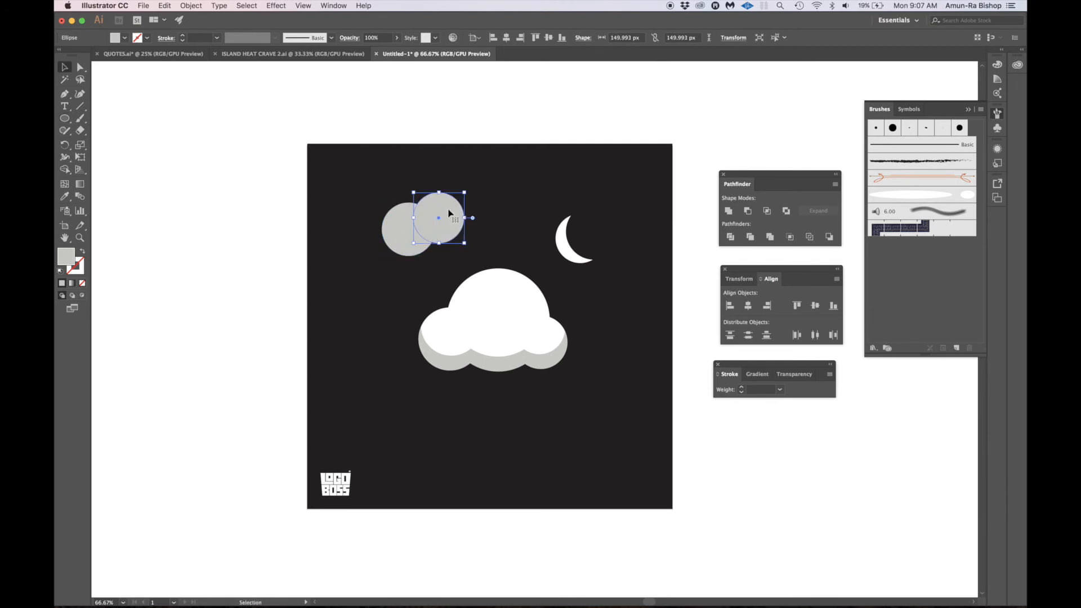
pyautogui.keyDown('shift'); pyautogui.click(407, 232); pyautogui.keyUp('shift')
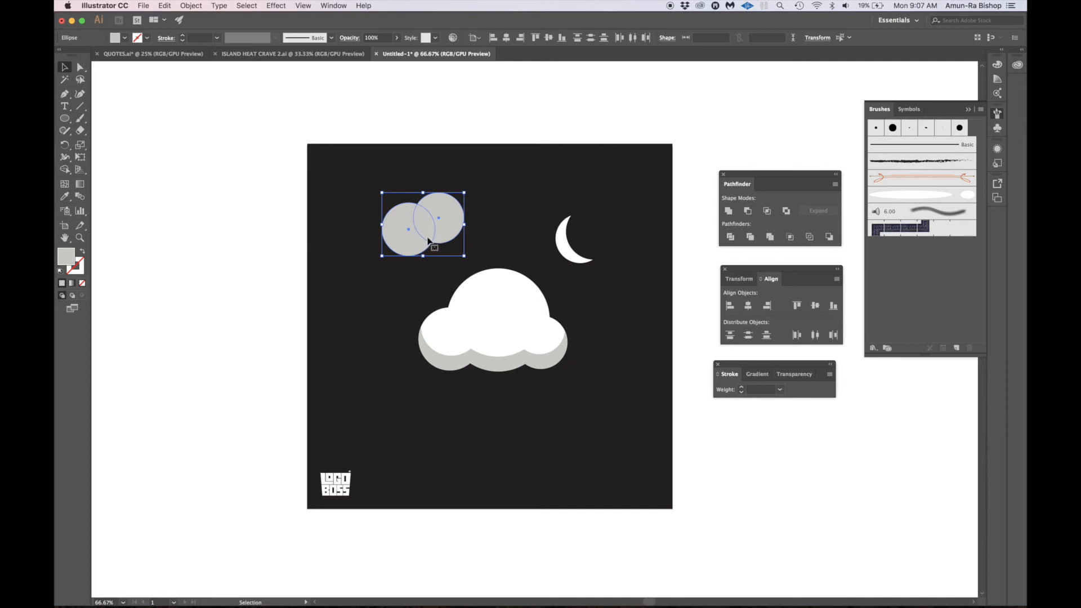
pyautogui.keyDown('alt'); pyautogui.click(768, 211); pyautogui.keyUp('alt')
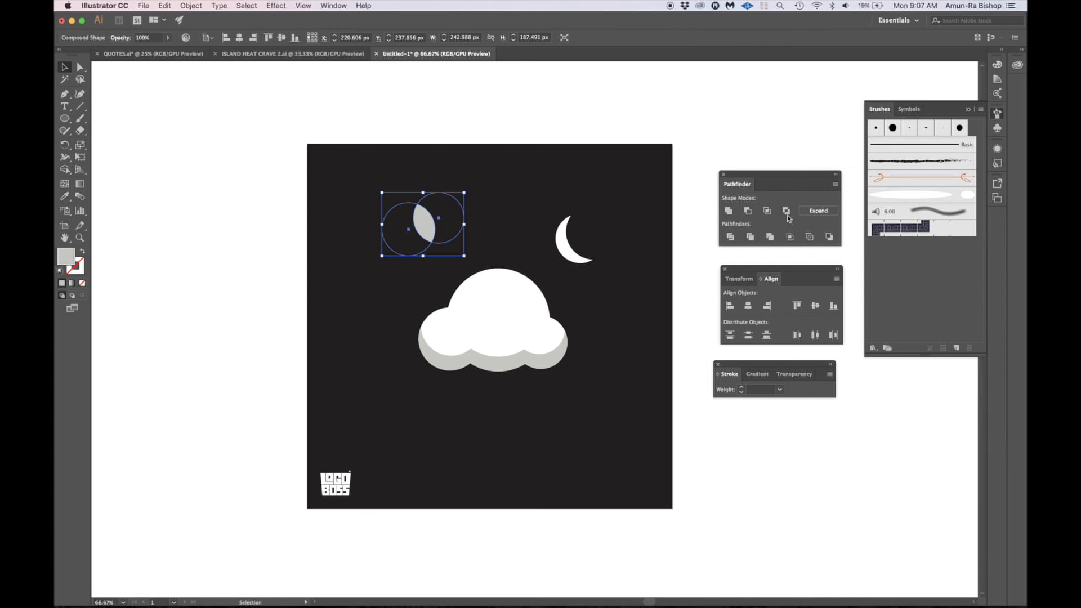
# - Isolate the intersected compound shape and move its smaller circle about 10 px left and 10 px down to widen the overlap
pyautogui.doubleClick(437, 194)
pyautogui.click(437, 194)
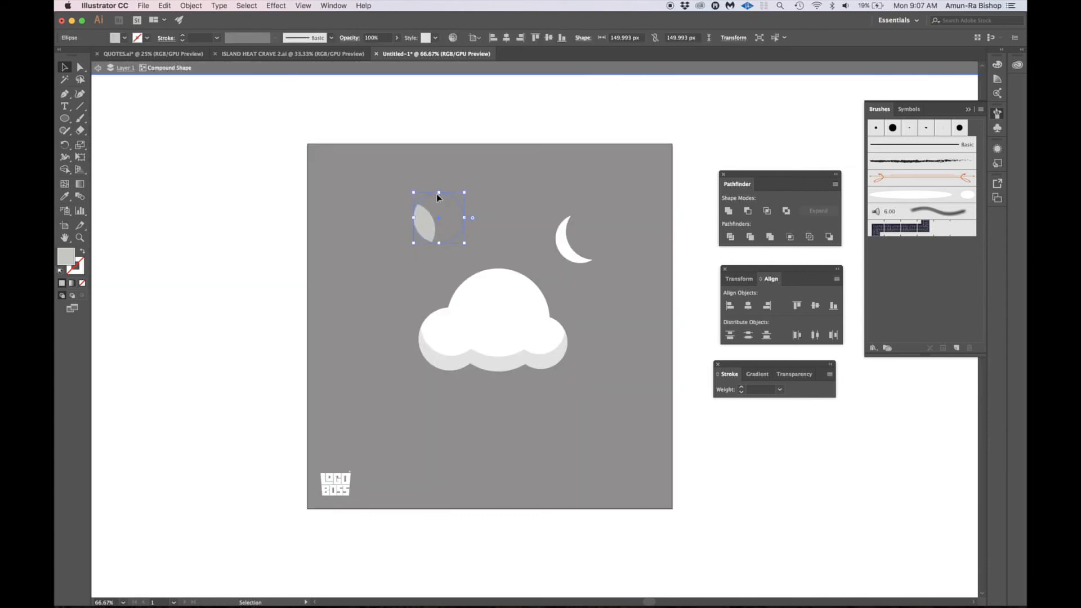
pyautogui.hotkey('shift', 'Left')
pyautogui.hotkey('shift', 'Left')
pyautogui.hotkey('shift', 'Left')
pyautogui.hotkey('shift', 'Left')
pyautogui.hotkey('shift', 'Right')
pyautogui.hotkey('shift', 'Right')
pyautogui.hotkey('shift', 'Right')
pyautogui.hotkey('shift', 'Down')
pyautogui.doubleClick(471, 195)
# - Expand the intersected compound shape into a single leaf path and delete the leaf
pyautogui.click(435, 226)
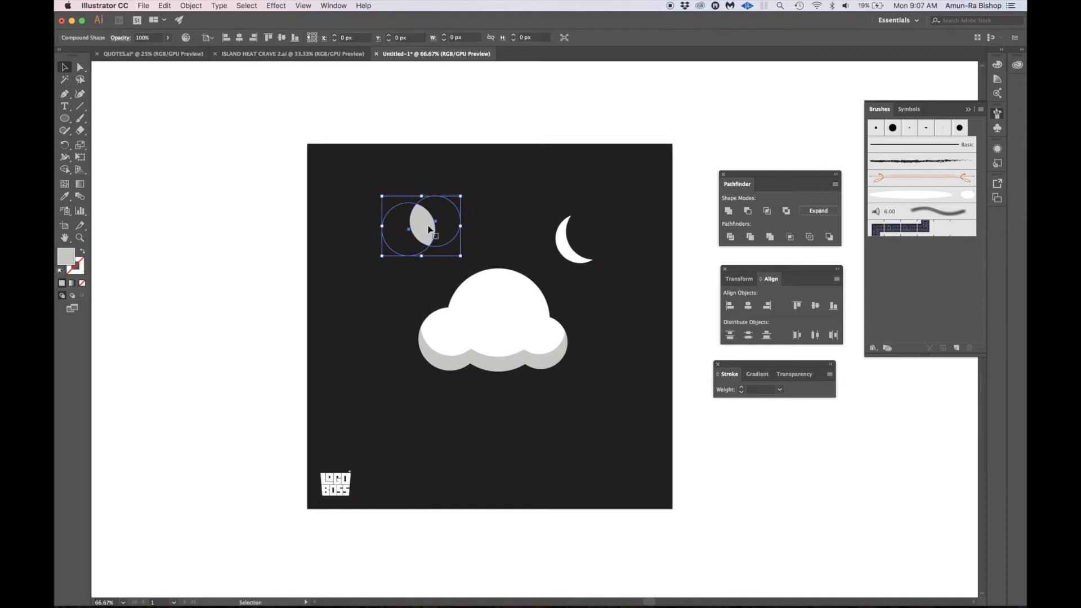
pyautogui.click(824, 212)
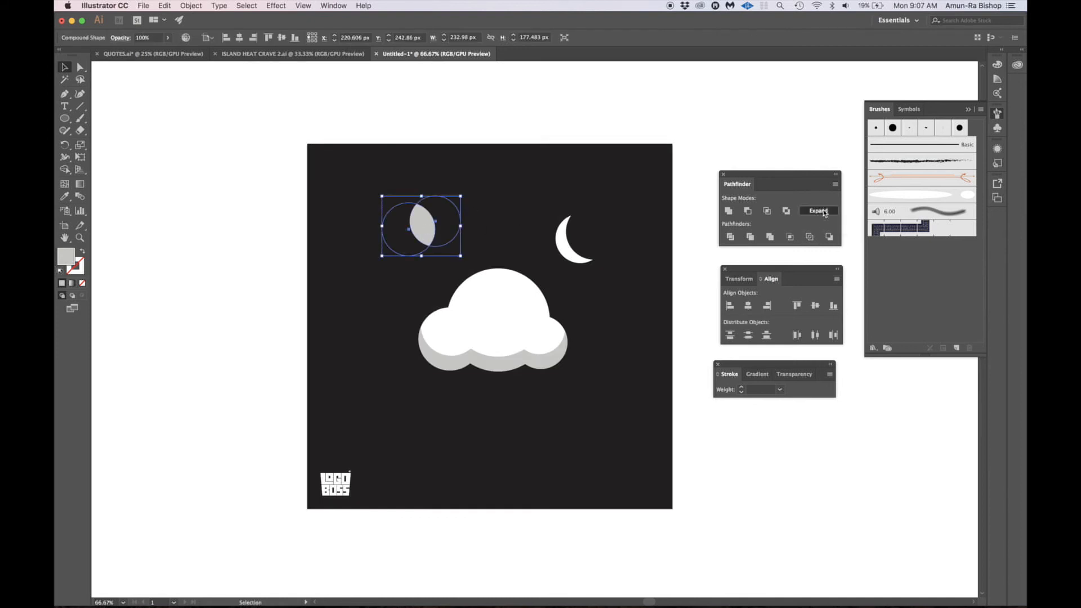
pyautogui.click(677, 175)
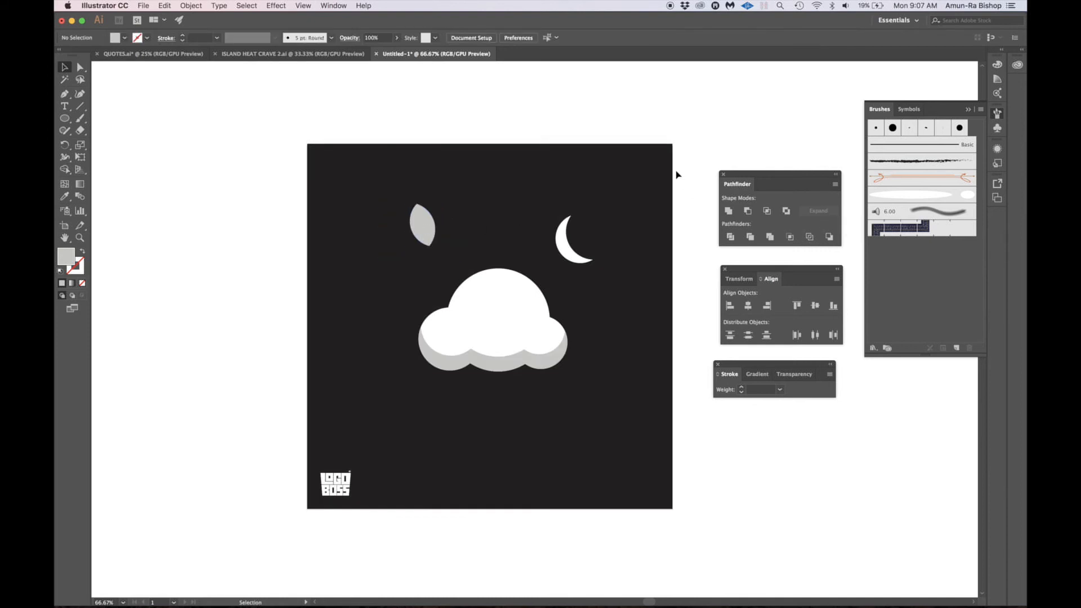
pyautogui.click(429, 230)
pyautogui.press('Delete')
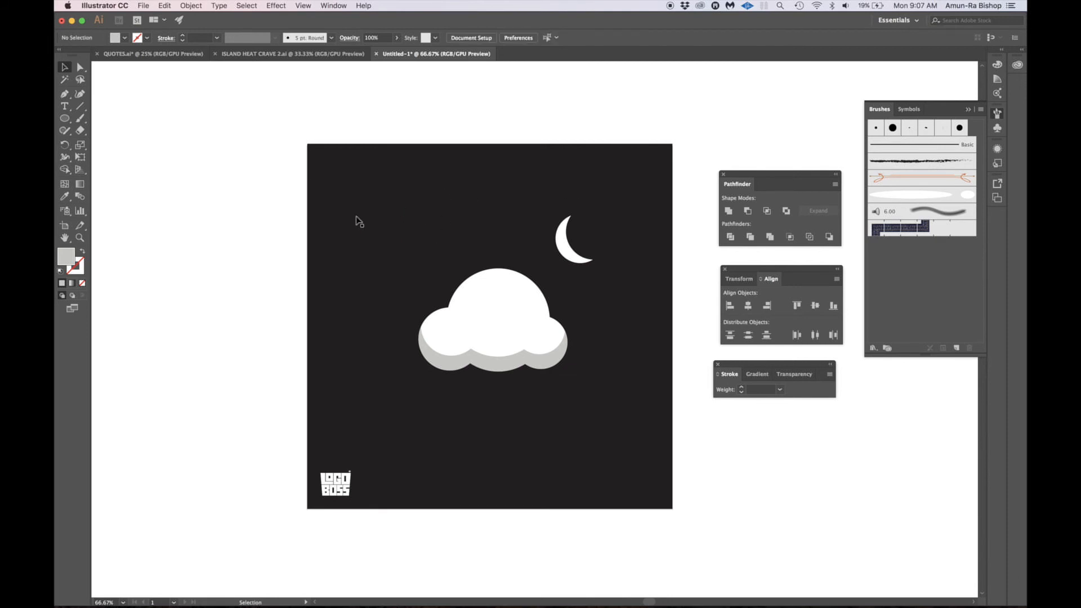
# - Draw two diagonally overlapping gray squares above and left of the cloud, the front one larger at about 150 px wide
pyautogui.press('m')
pyautogui.moveTo(358, 199)
pyautogui.mouseDown()
pyautogui.moveTo(403, 276)
pyautogui.moveTo(381, 241)
pyautogui.moveTo(429, 256)
pyautogui.moveTo(436, 269)
pyautogui.mouseUp()
pyautogui.press('v')
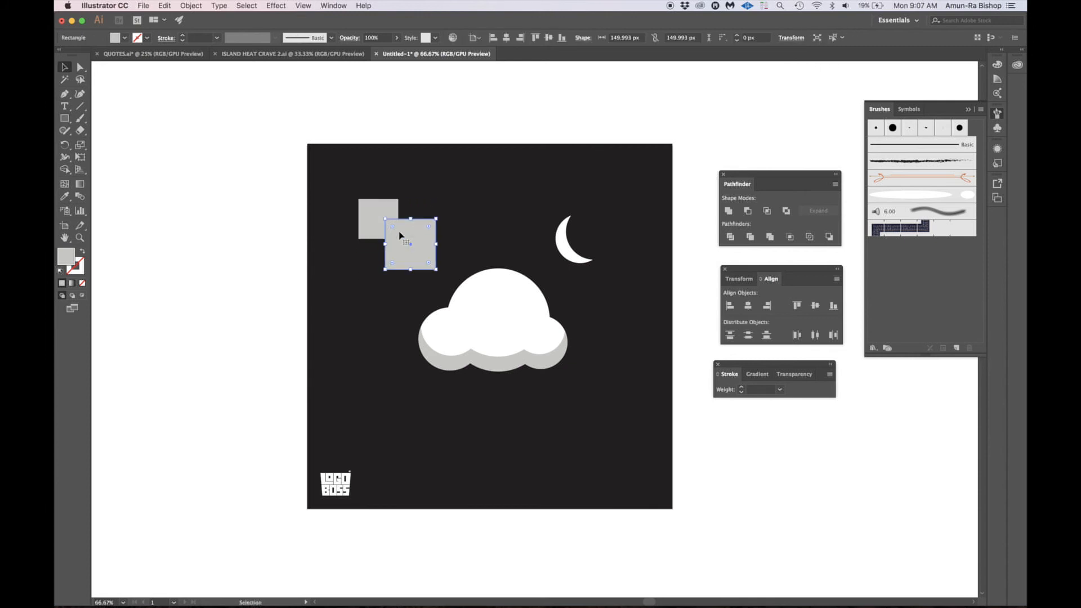
# - Cut out the overlap of the two squares as a live compound shape with Exclude, and expand it
pyautogui.keyDown('shift'); pyautogui.click(377, 218); pyautogui.keyUp('shift')
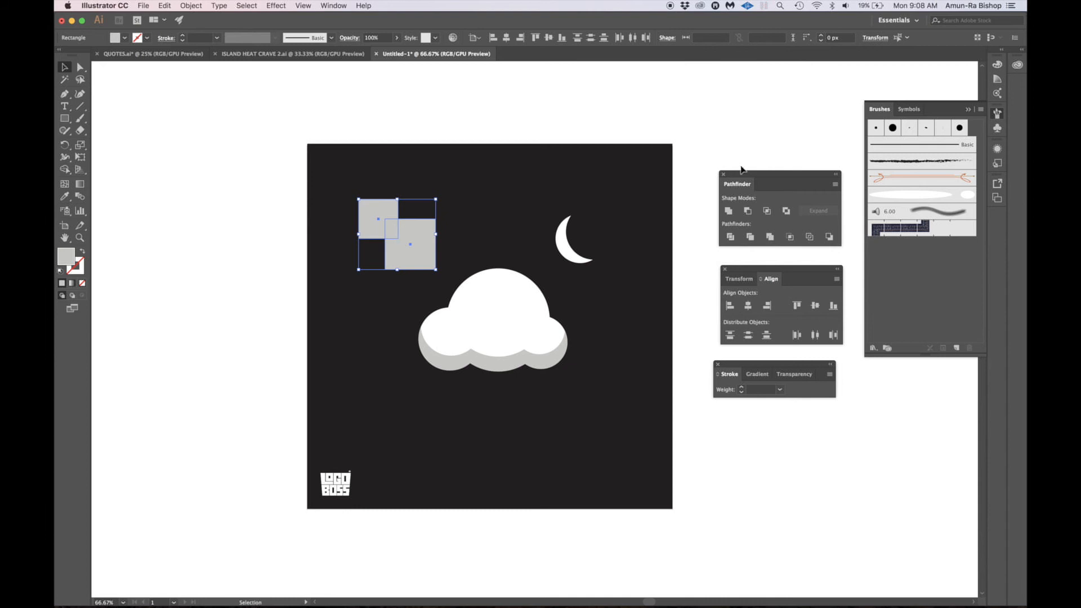
pyautogui.click(787, 213)
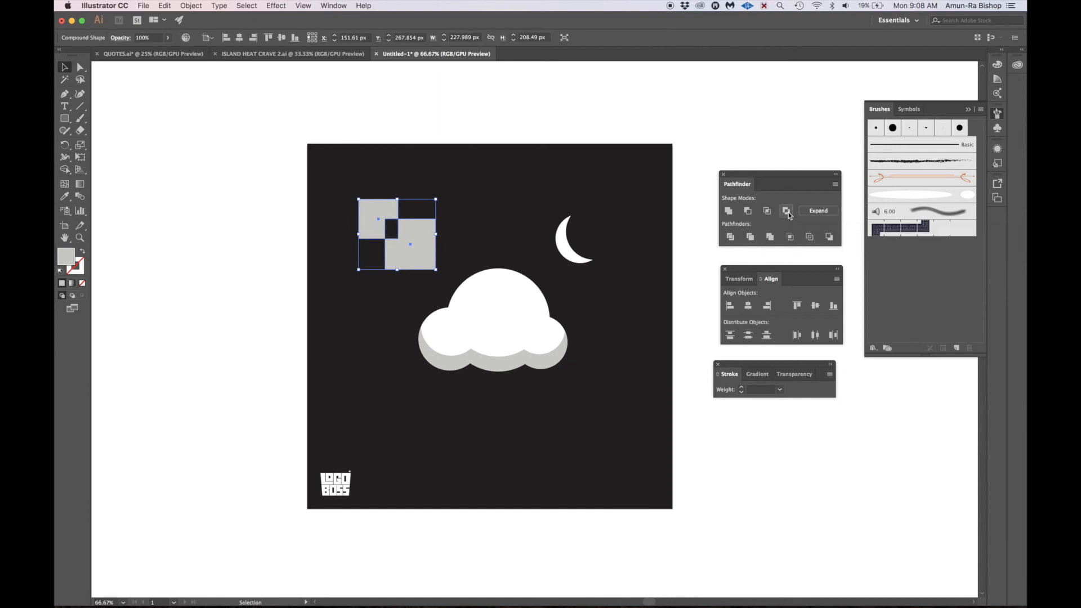
pyautogui.click(817, 213)
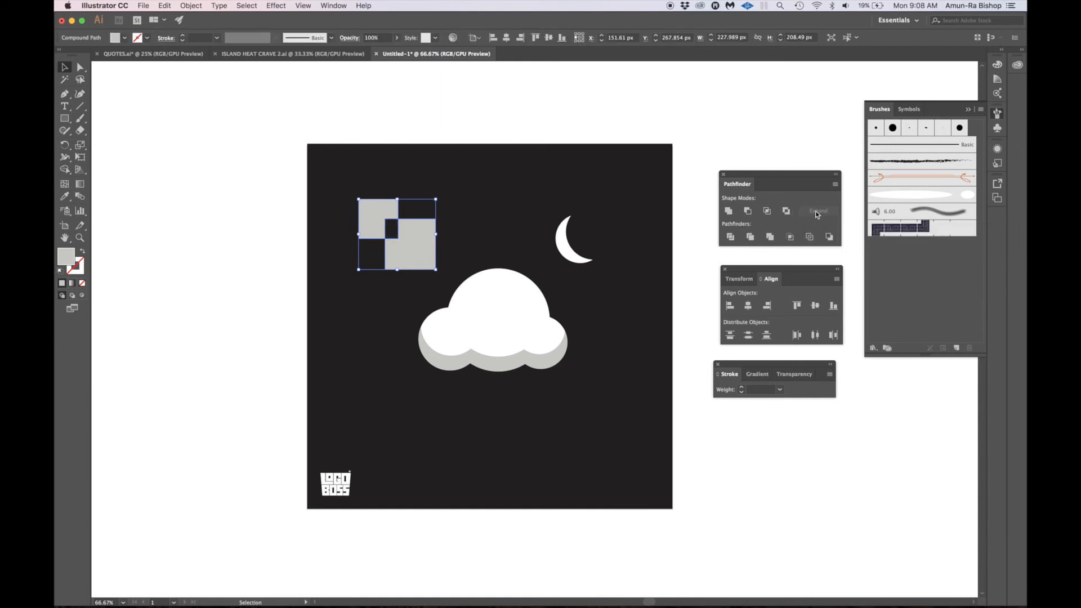
# - Delete the expanded shape made from the two squares
pyautogui.click(477, 132)
pyautogui.click(423, 236)
pyautogui.press('Delete')
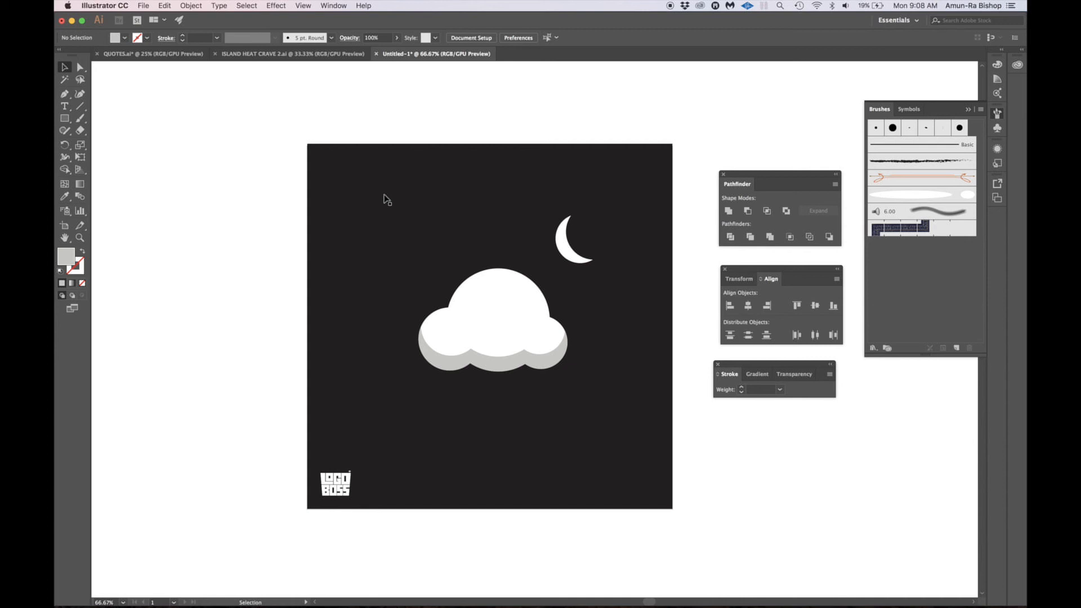
# - Draw a gray circle about 228 px wide above and left of the cloud and duplicate it horizontally to the right, overlapping
pyautogui.press('l')
pyautogui.moveTo(349, 188); pyautogui.dragTo(426, 260)
pyautogui.press('v')
pyautogui.click(468, 126)
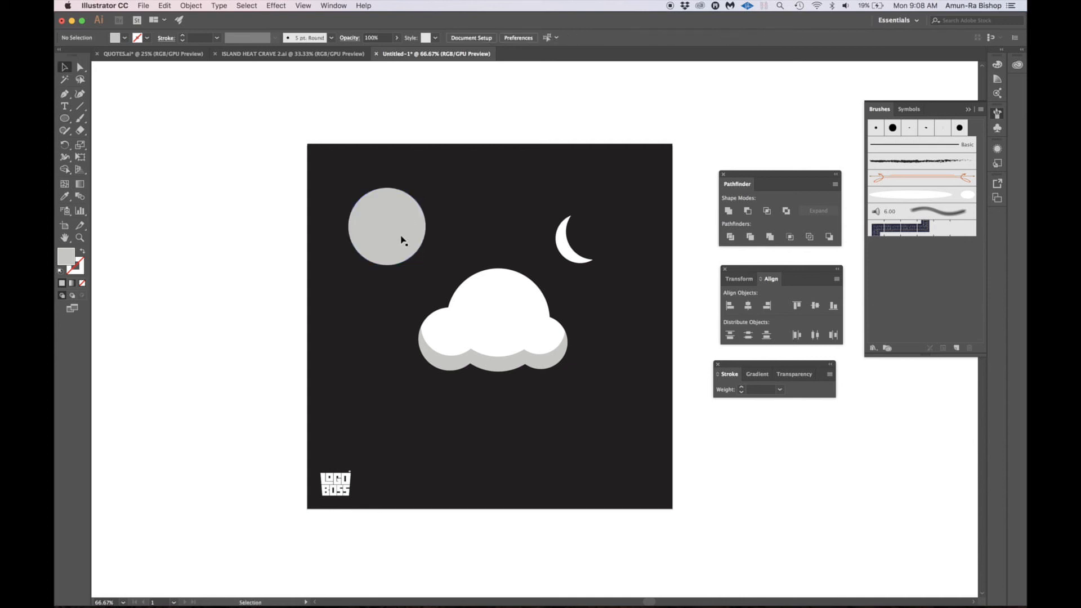
pyautogui.click(400, 240)
pyautogui.moveTo(399, 228); pyautogui.dragTo(449, 234)
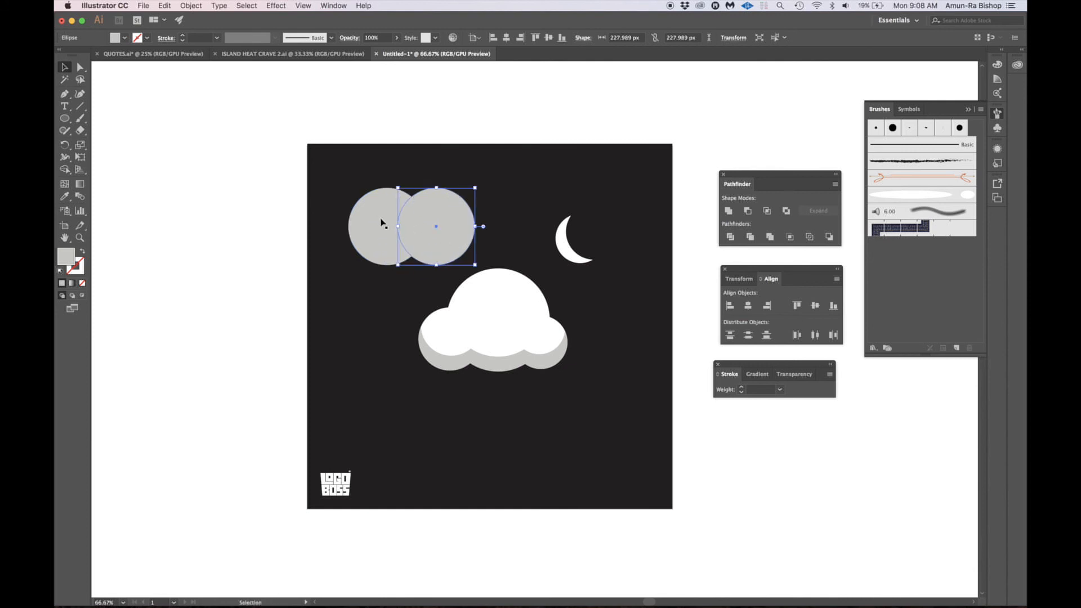
# - Split the two equal overlapping circles into separate pieces with the Pathfinder Divide operation
pyautogui.click(380, 220)
pyautogui.keyDown('shift'); pyautogui.click(450, 211); pyautogui.keyUp('shift')
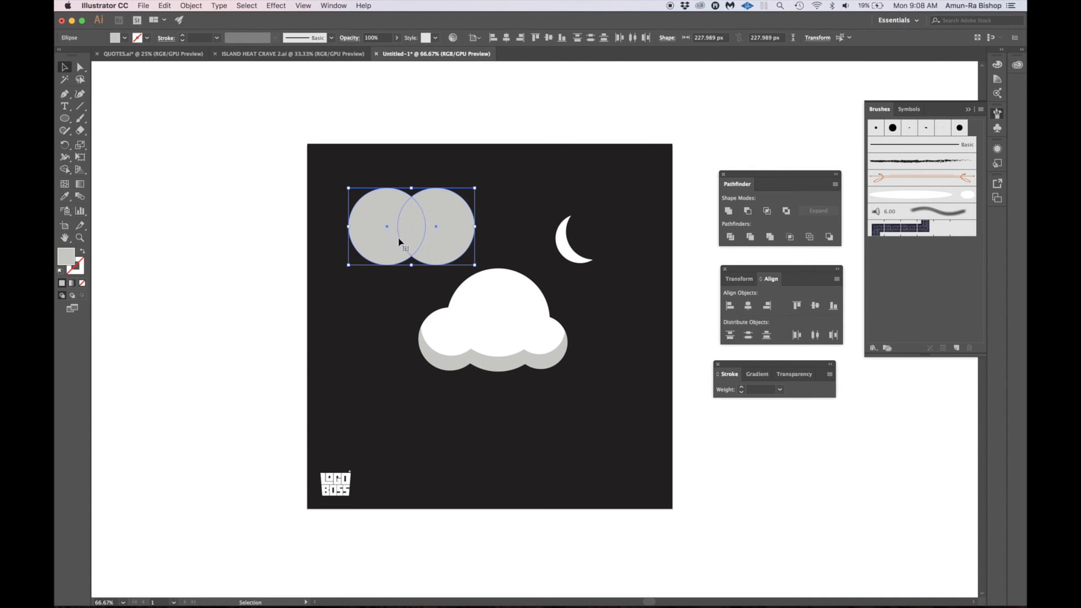
pyautogui.click(731, 236)
# - Isolate the divided group and spread its outer pieces right and left away from the central overlap piece
pyautogui.doubleClick(441, 220)
pyautogui.click(441, 220)
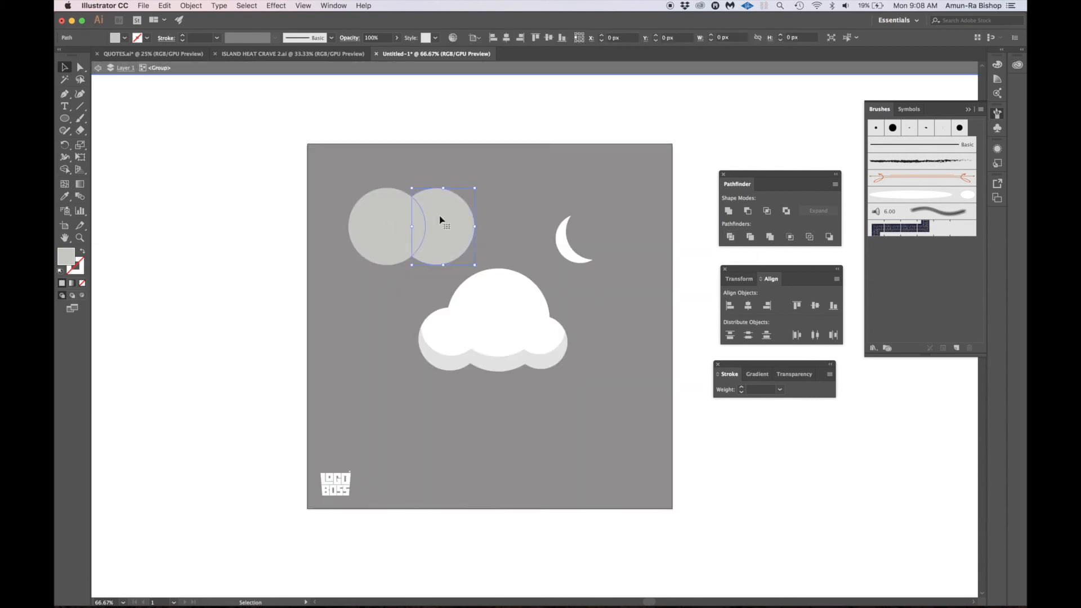
pyautogui.hotkey('shift', 'Right')
pyautogui.hotkey('shift', 'Right')
pyautogui.hotkey('shift', 'Right')
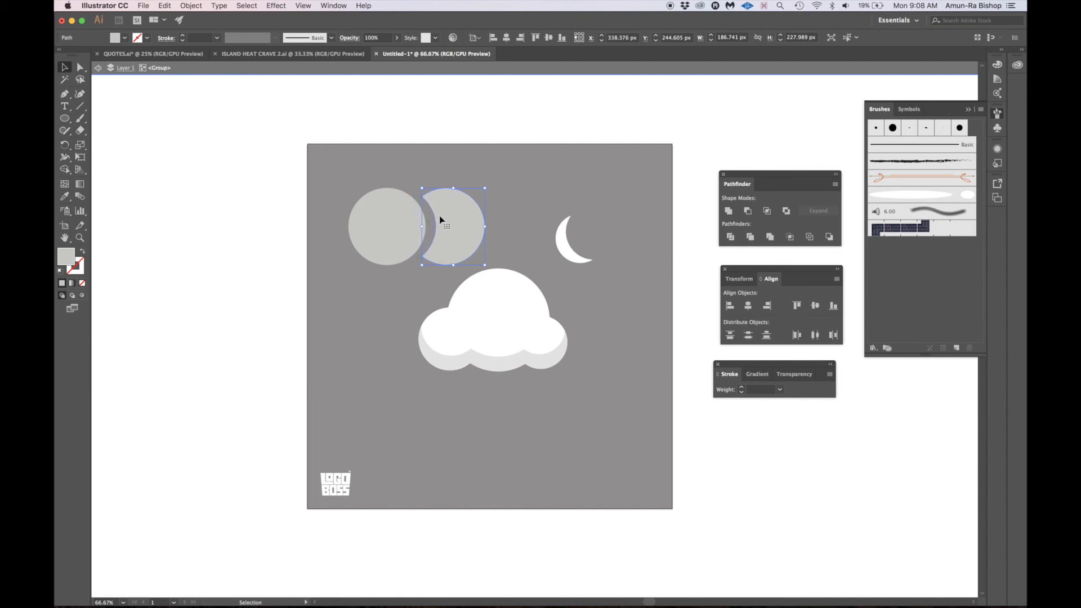
pyautogui.click(386, 217)
pyautogui.hotkey('shift', 'Left')
pyautogui.hotkey('shift', 'Left')
pyautogui.hotkey('shift', 'Left')
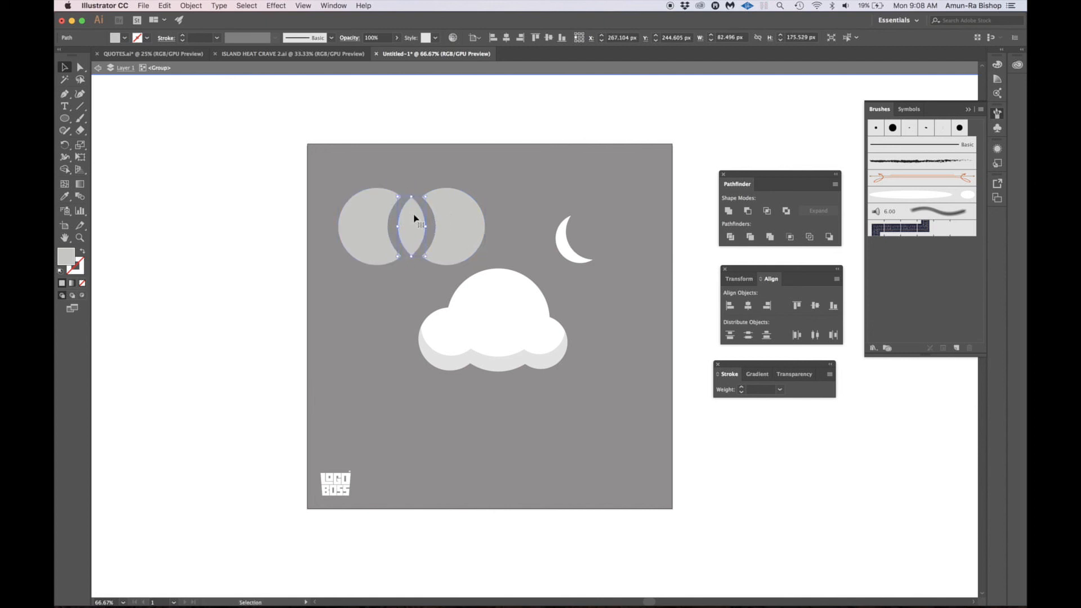
pyautogui.doubleClick(466, 121)
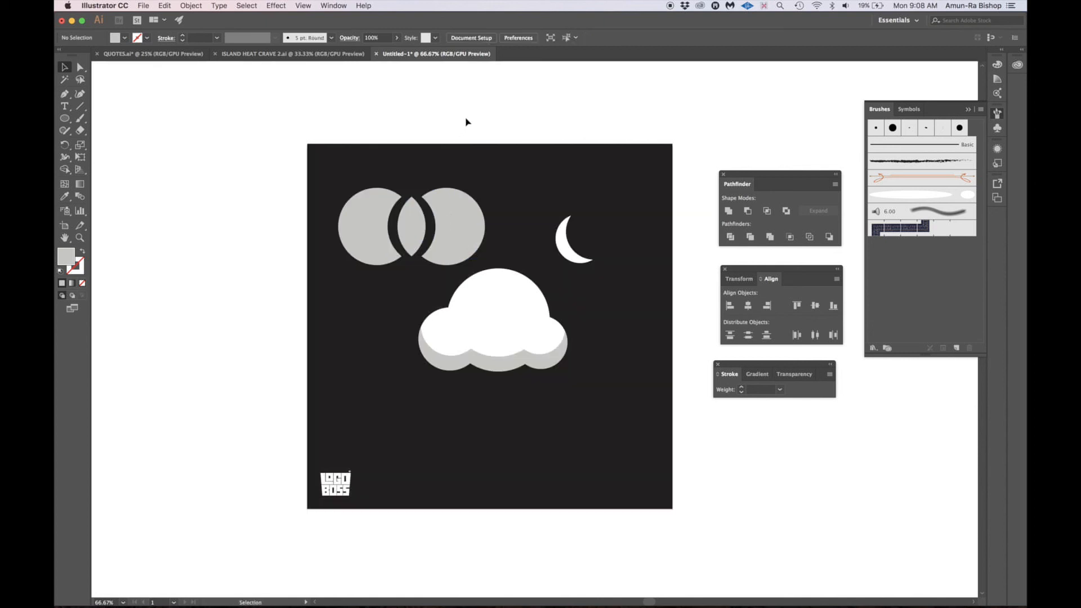
# - Delete the divided circle group, keeping only the cloud, the moon and the logo on the dark artboard
pyautogui.click(461, 204)
pyautogui.press('Delete')
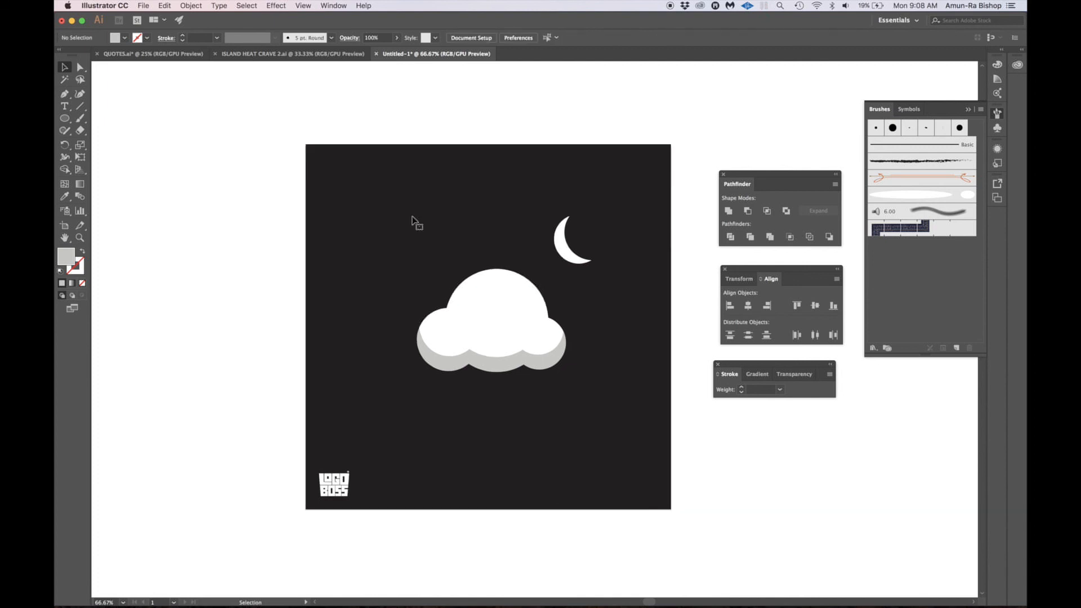
pyautogui.hscroll(1, 412, 217)
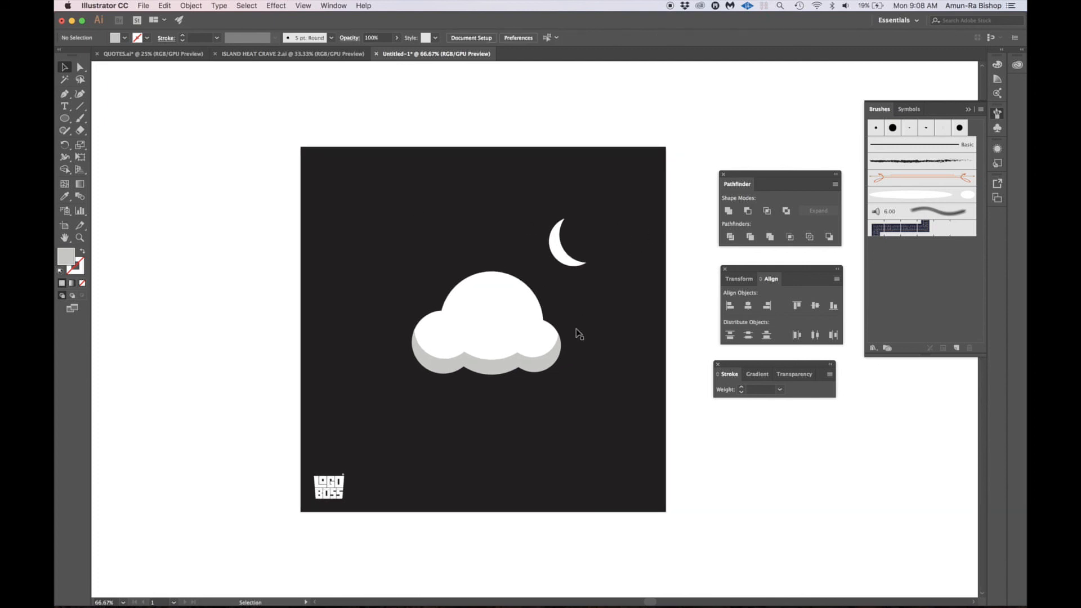